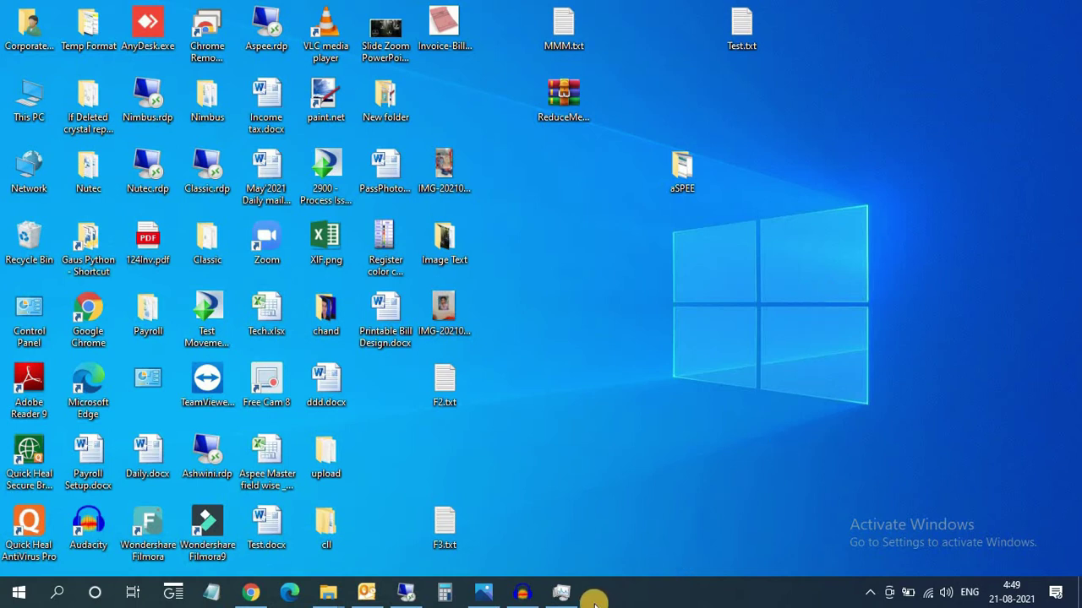
# Check the computer's memory usage in Task Manager's performance view and minimize the window.
pyautogui.click(564, 591)
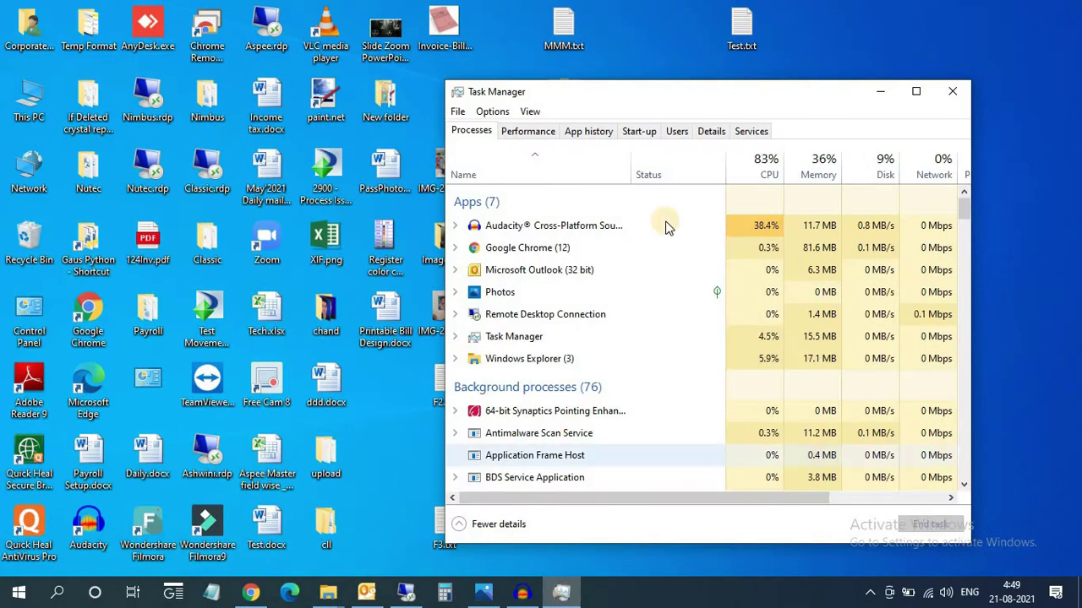
pyautogui.click(538, 133)
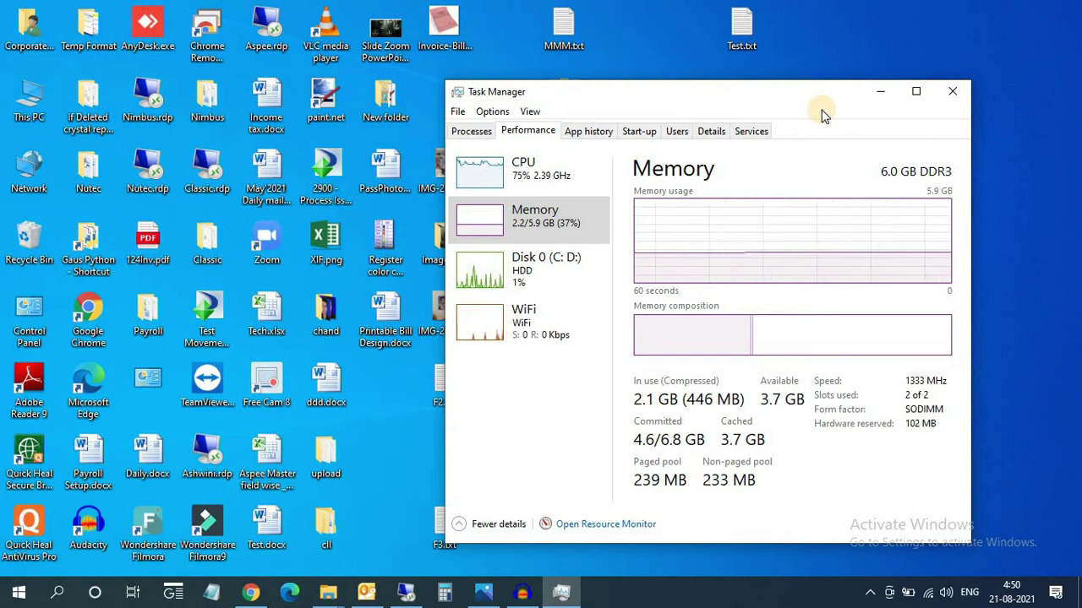
pyautogui.click(885, 91)
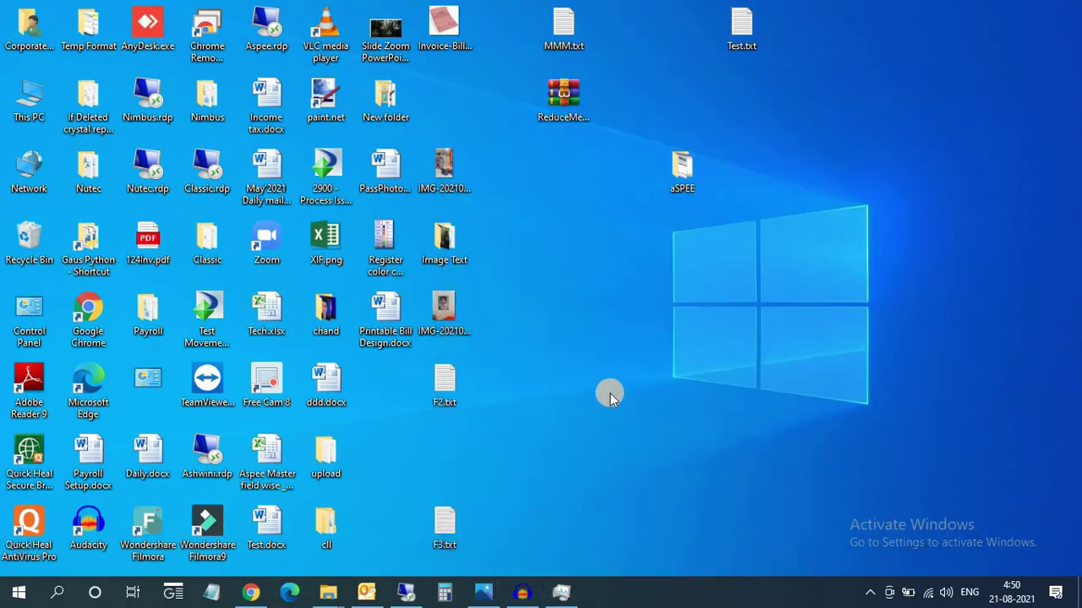
# Launch the Reduce Memory tool through the Windows Run dialog with the command pcbooster.
pyautogui.press('super+r')
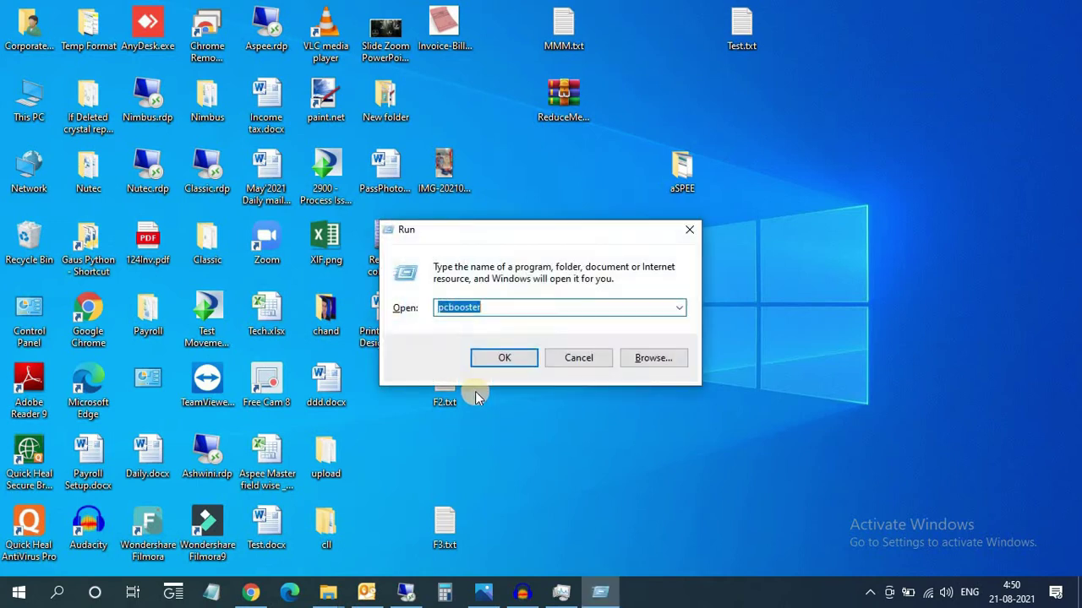
pyautogui.click(477, 316)
pyautogui.click(501, 356)
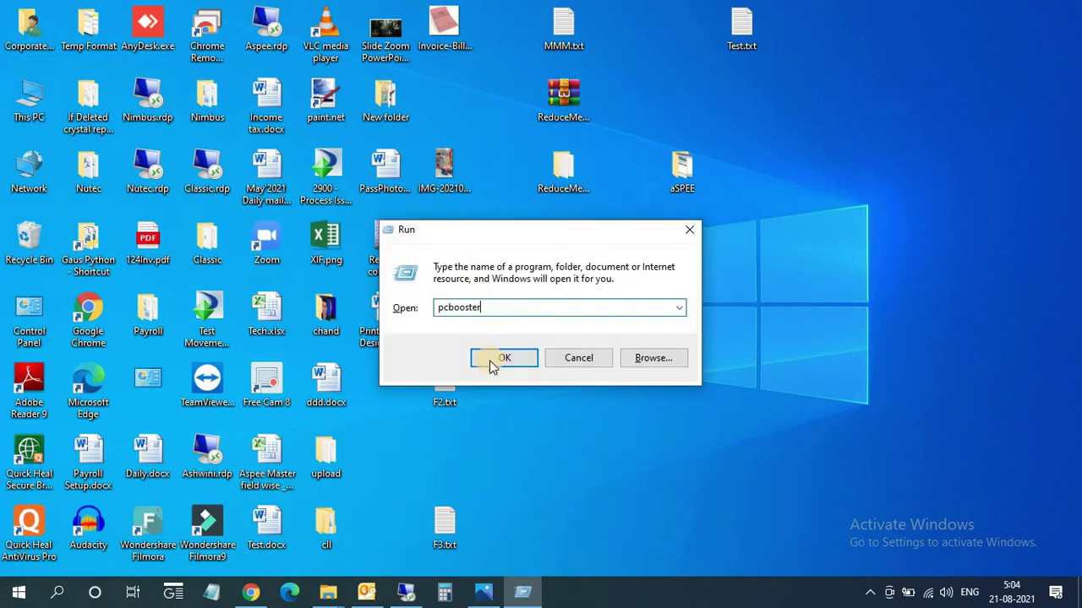
pyautogui.click(499, 359)
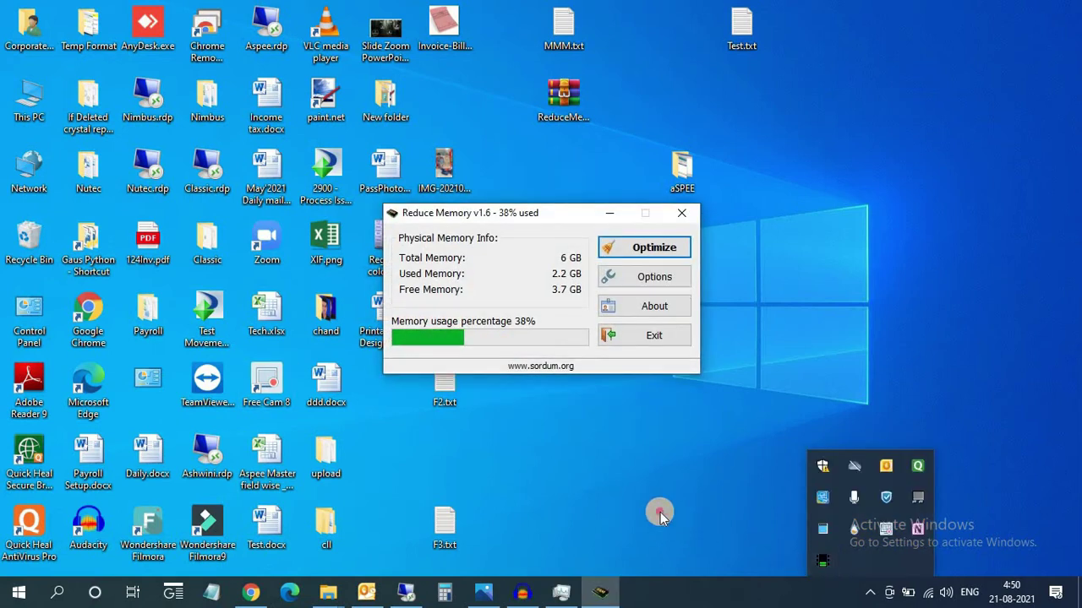
# Arrange Reduce Memory and Task Manager side by side to compare their memory readings, and clear both windows from the desktop.
pyautogui.moveTo(463, 204); pyautogui.dragTo(417, 170)
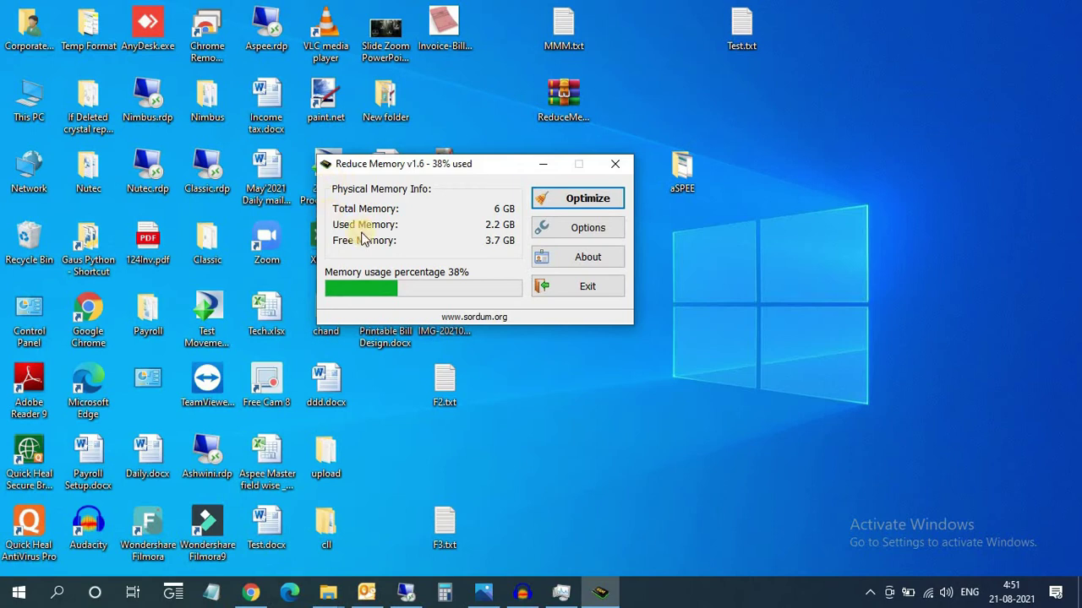
pyautogui.click(561, 591)
pyautogui.moveTo(667, 96); pyautogui.dragTo(842, 97)
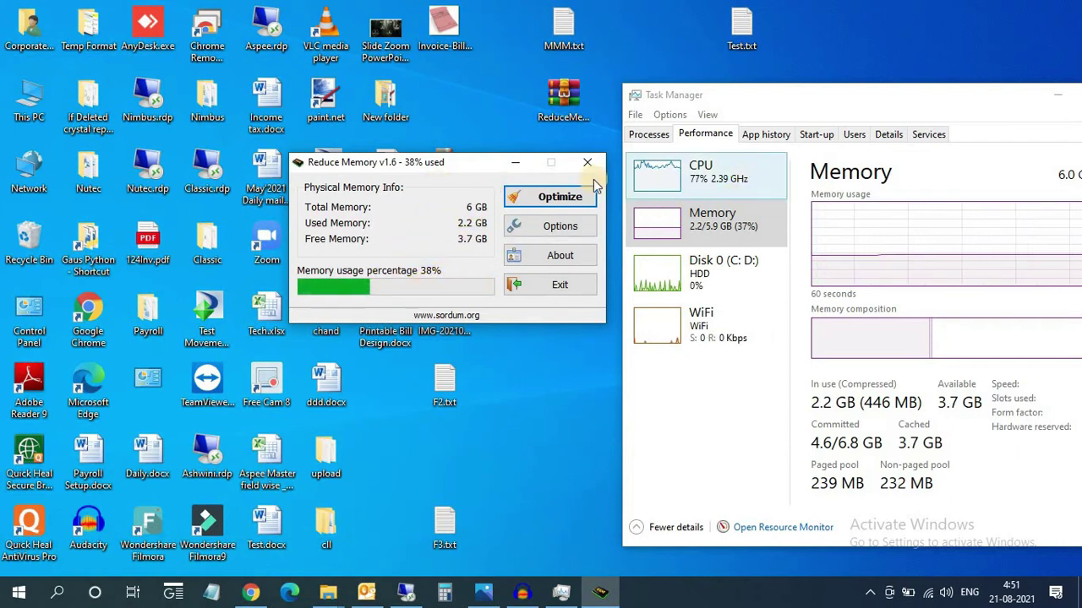
pyautogui.moveTo(454, 168); pyautogui.dragTo(385, 125)
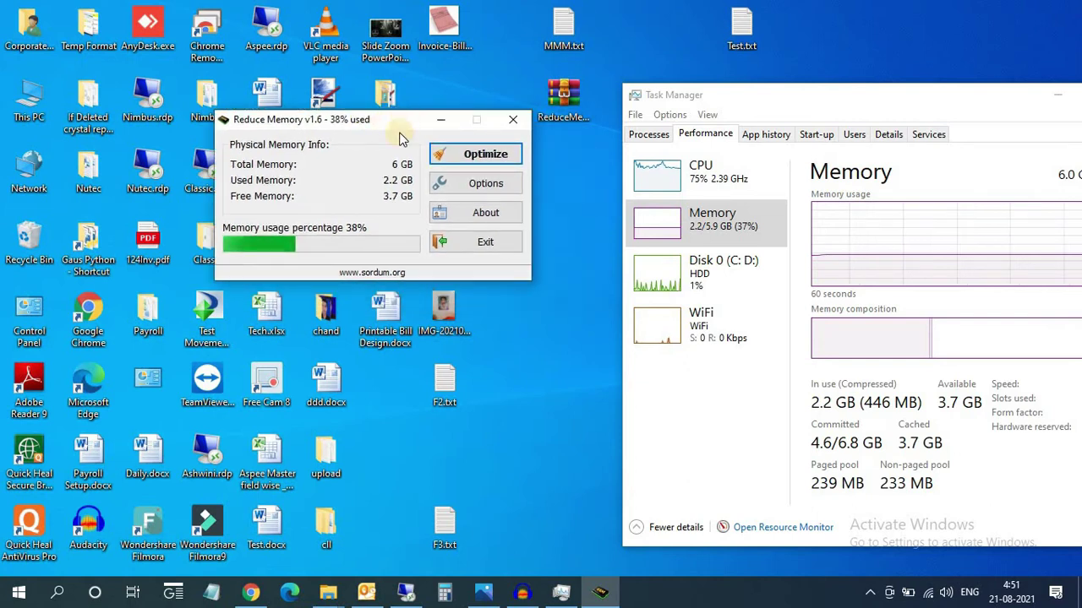
pyautogui.moveTo(375, 119); pyautogui.dragTo(392, 108)
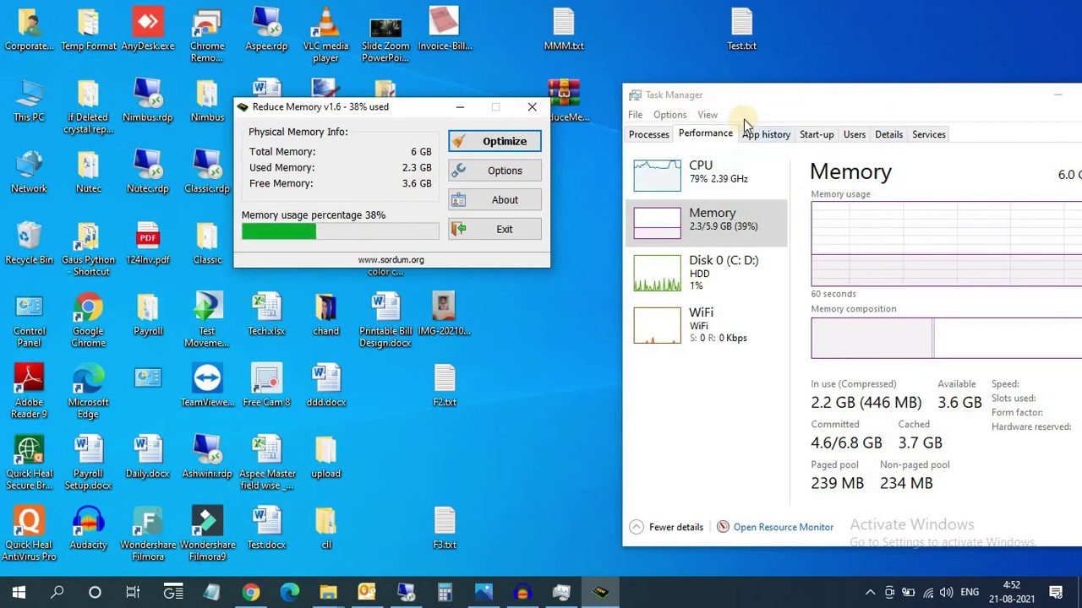
pyautogui.moveTo(757, 101); pyautogui.dragTo(769, 86)
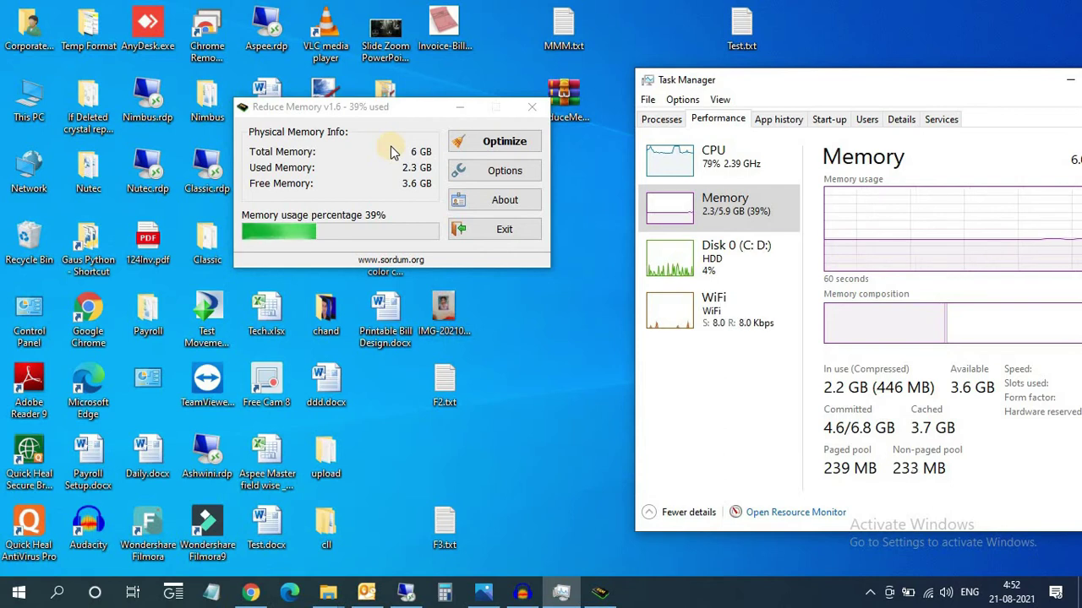
pyautogui.click(544, 106)
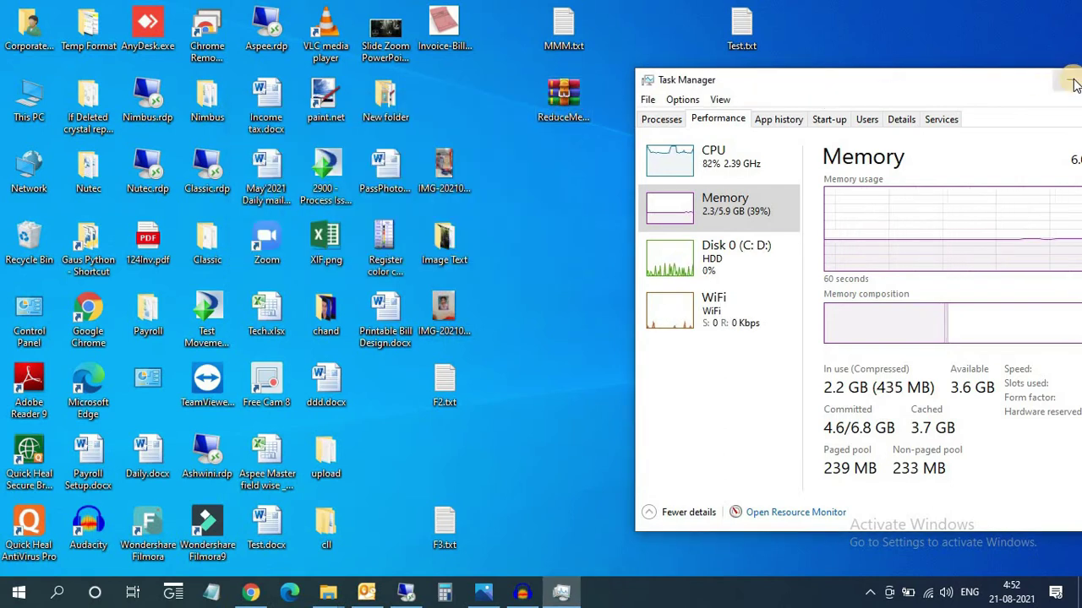
pyautogui.click(1067, 79)
# Extract the ReduceMemory archive directly onto the desktop and place the extracted folder just below the archive.
pyautogui.click(555, 103)
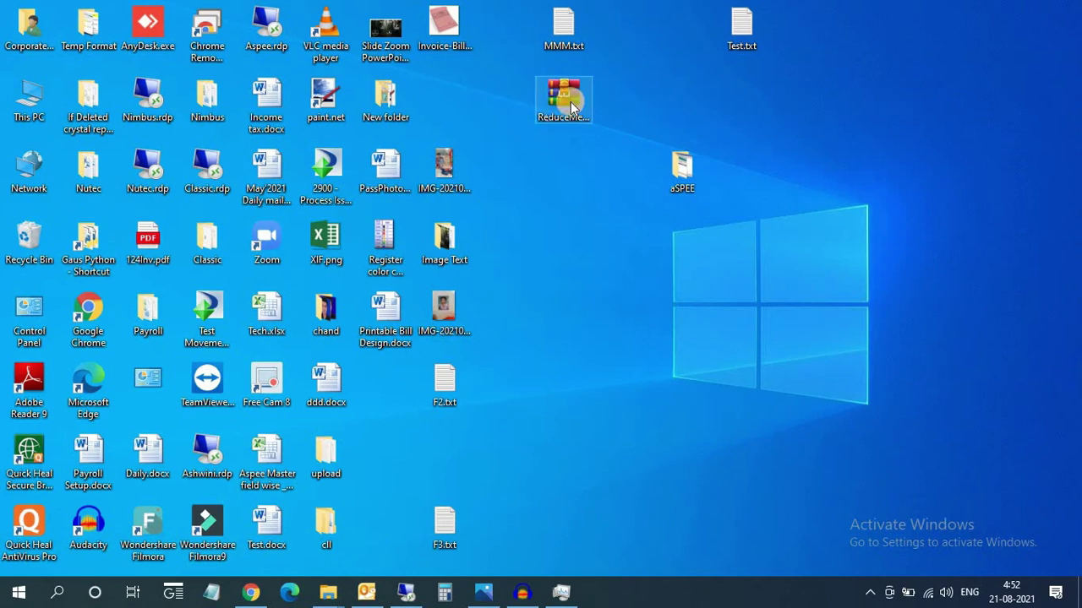
pyautogui.doubleClick(562, 97)
pyautogui.rightClick(561, 93)
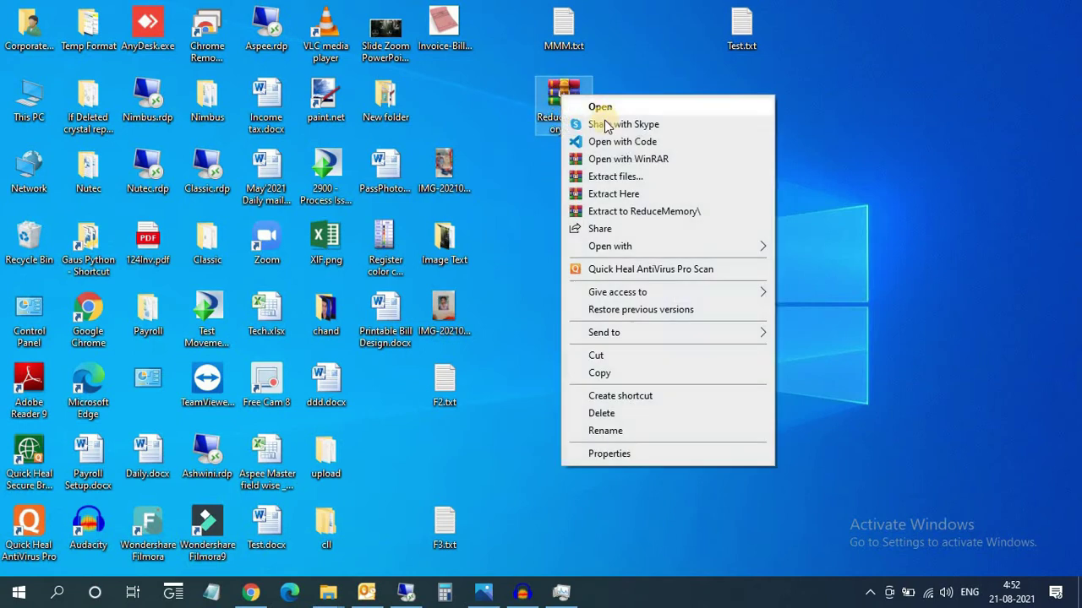
pyautogui.click(627, 193)
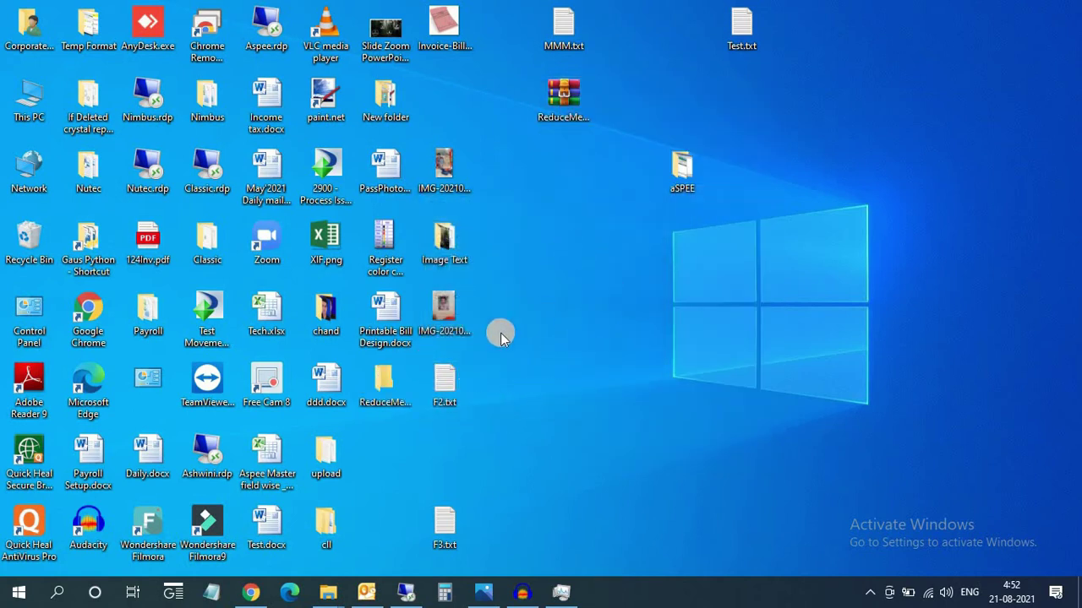
pyautogui.moveTo(387, 384); pyautogui.dragTo(572, 219)
pyautogui.click(582, 273)
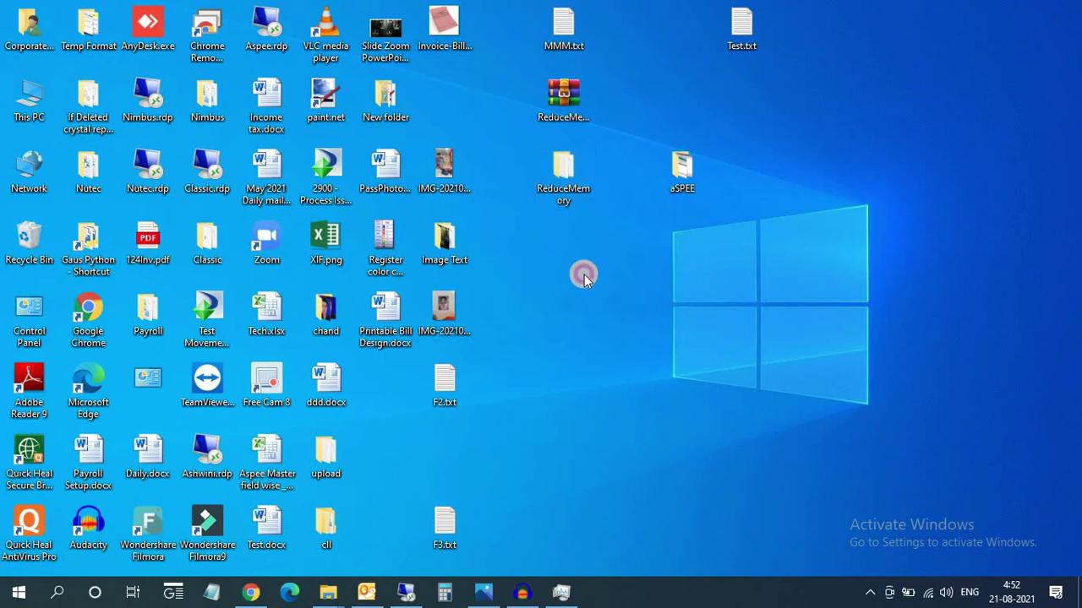
# Open the extracted ReduceMemory folder in a maximized window and examine ReduceMemory.exe and ReduceMemory_x64.exe.
pyautogui.doubleClick(565, 182)
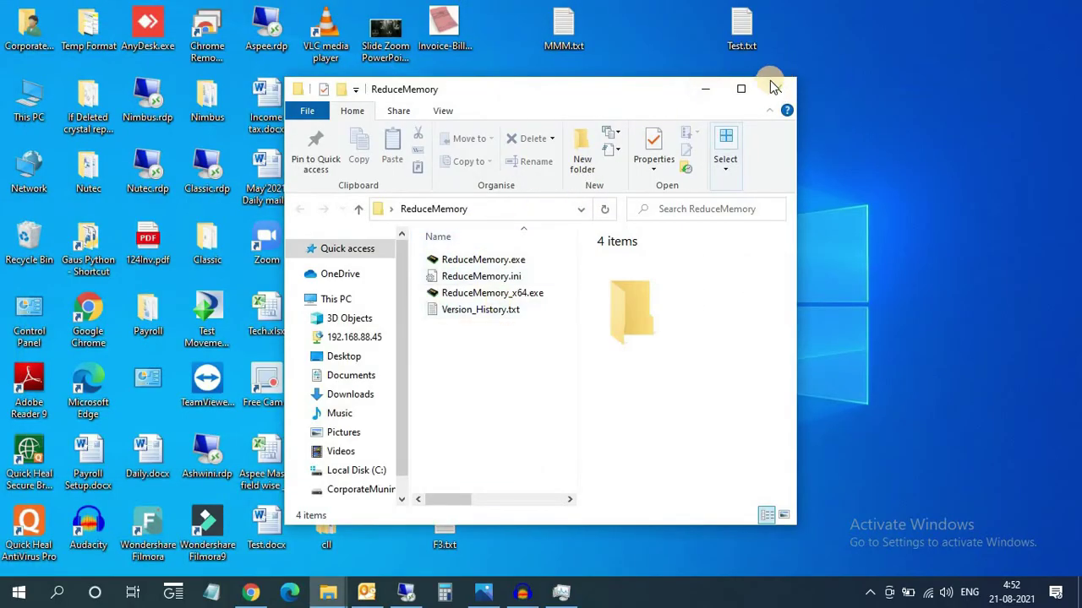
pyautogui.click(743, 89)
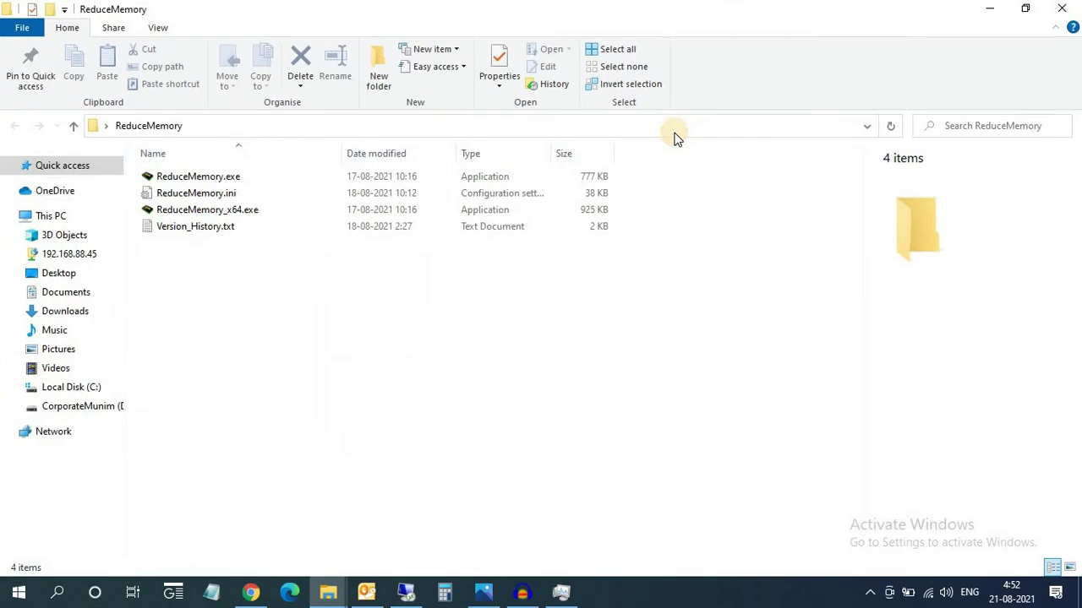
pyautogui.click(217, 179)
pyautogui.click(213, 211)
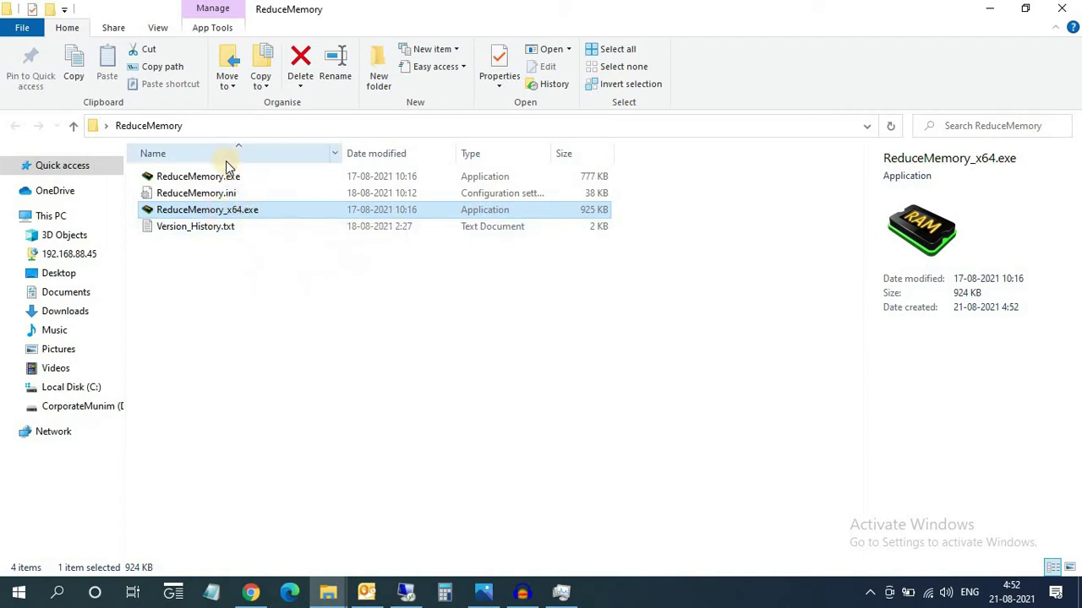
pyautogui.click(196, 179)
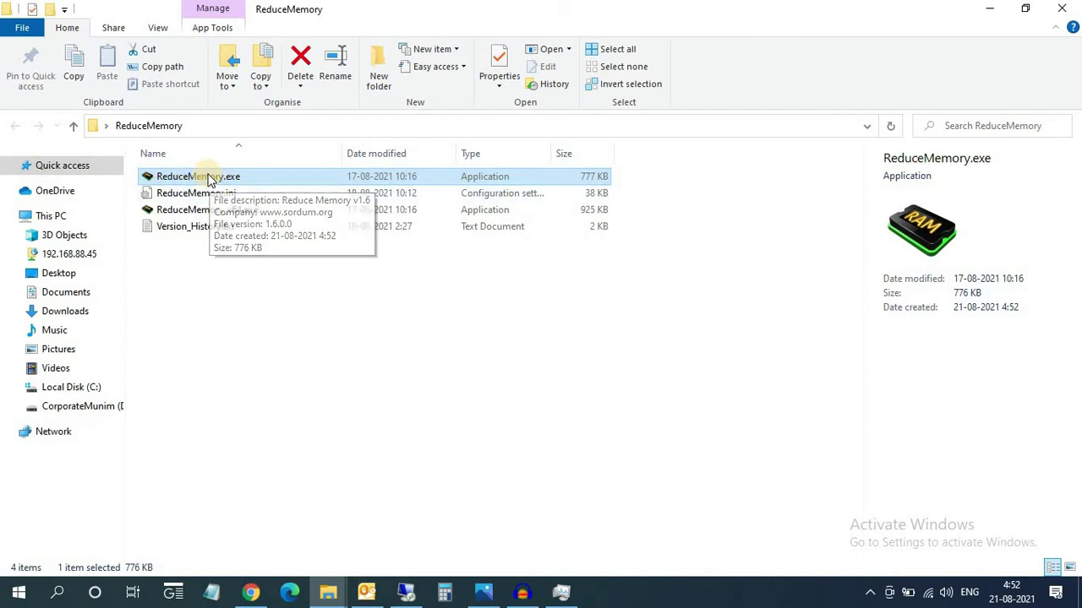
pyautogui.click(218, 212)
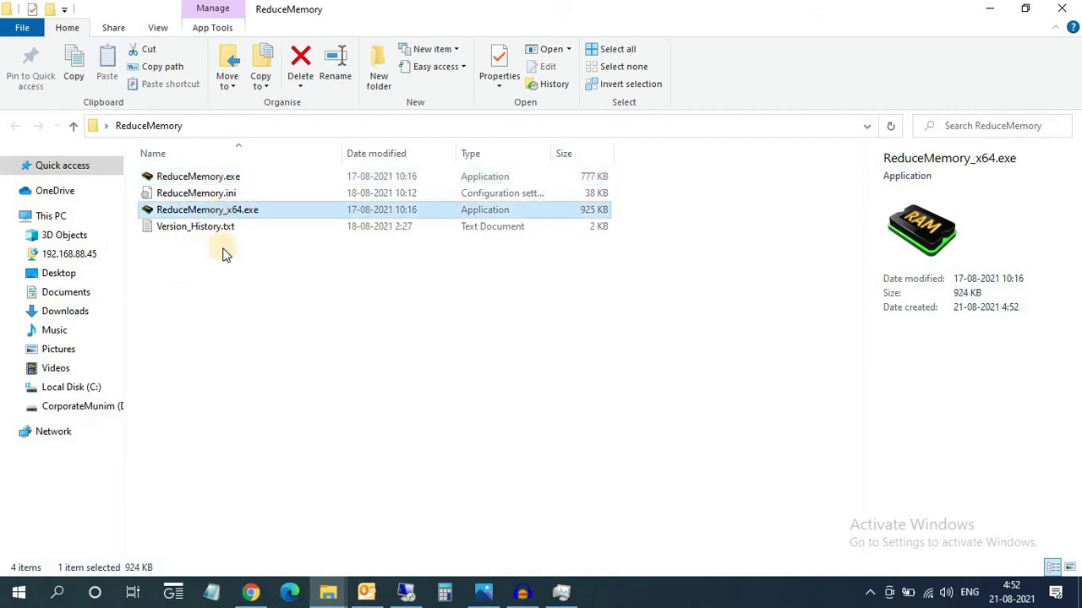
# Rename ReduceMemory_x64.exe as booster.exe.
pyautogui.moveTo(197, 213)
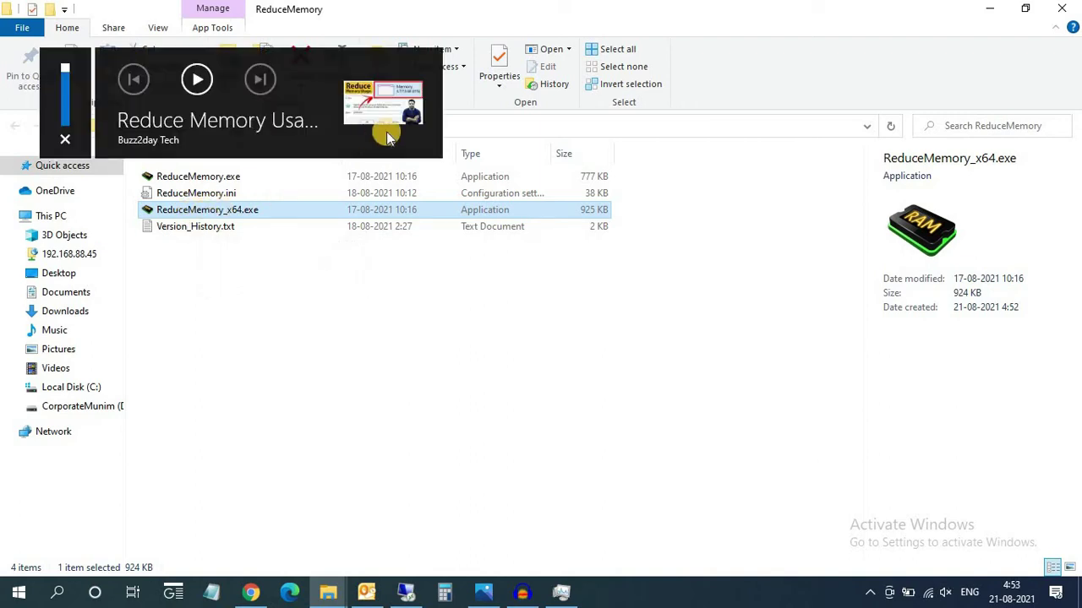
pyautogui.click(217, 213)
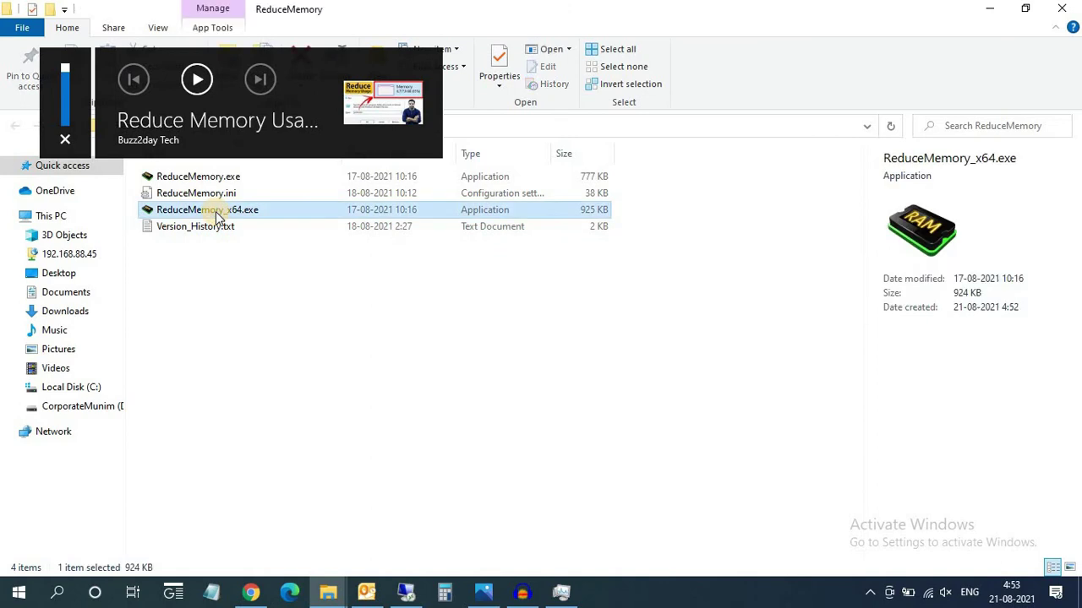
pyautogui.rightClick(215, 213)
pyautogui.click(278, 541)
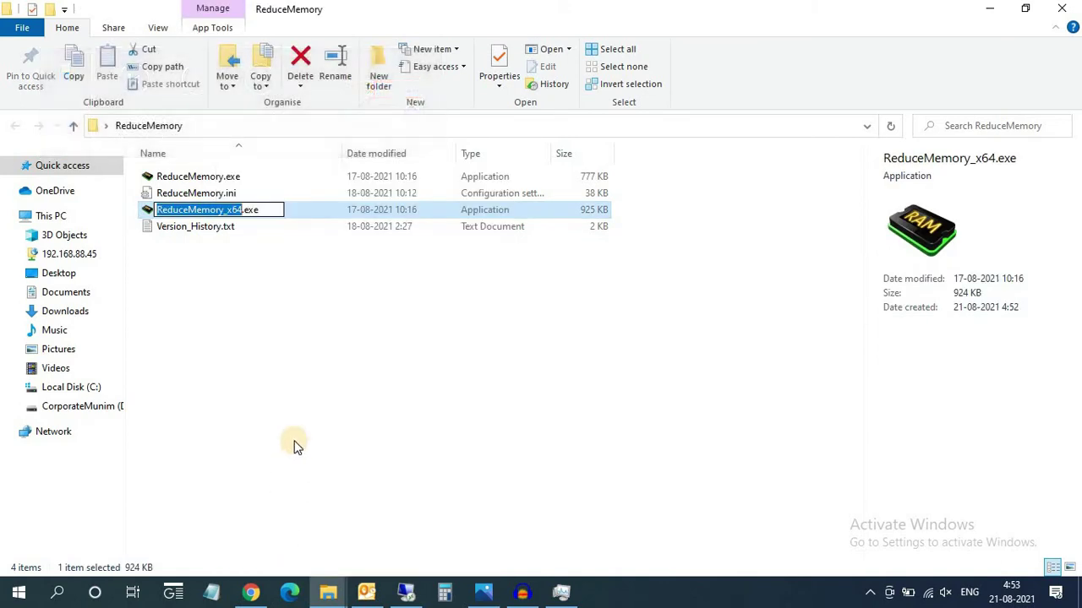
pyautogui.write('booster')
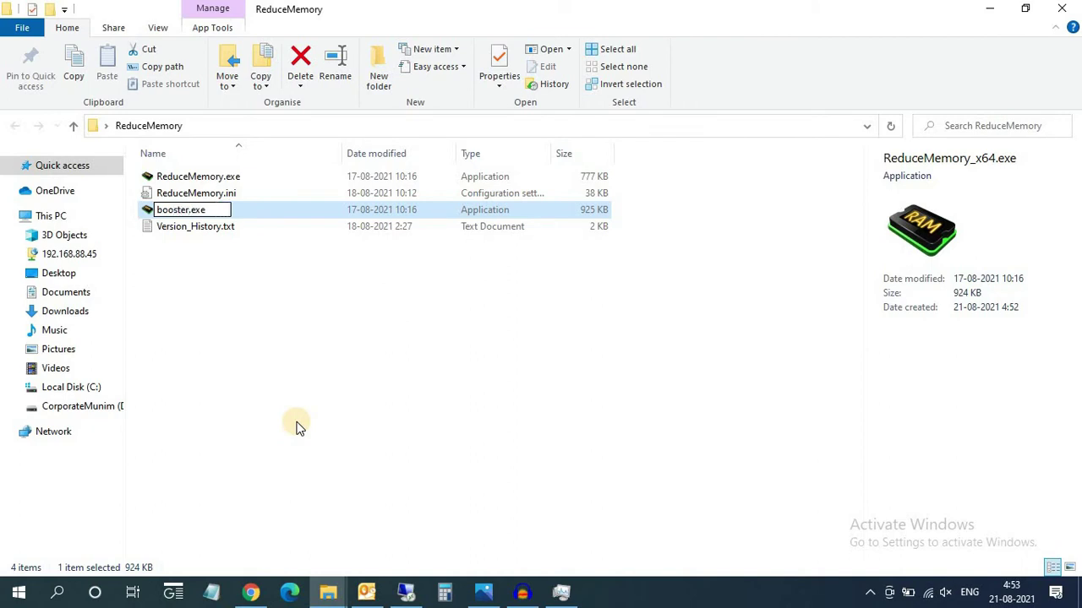
pyautogui.click(251, 378)
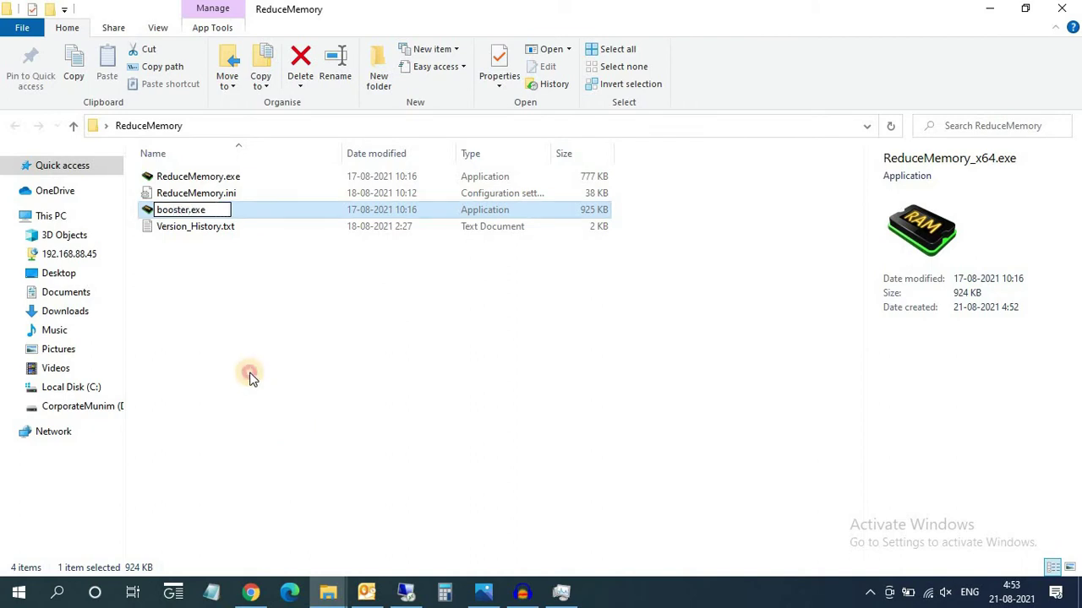
pyautogui.click(231, 246)
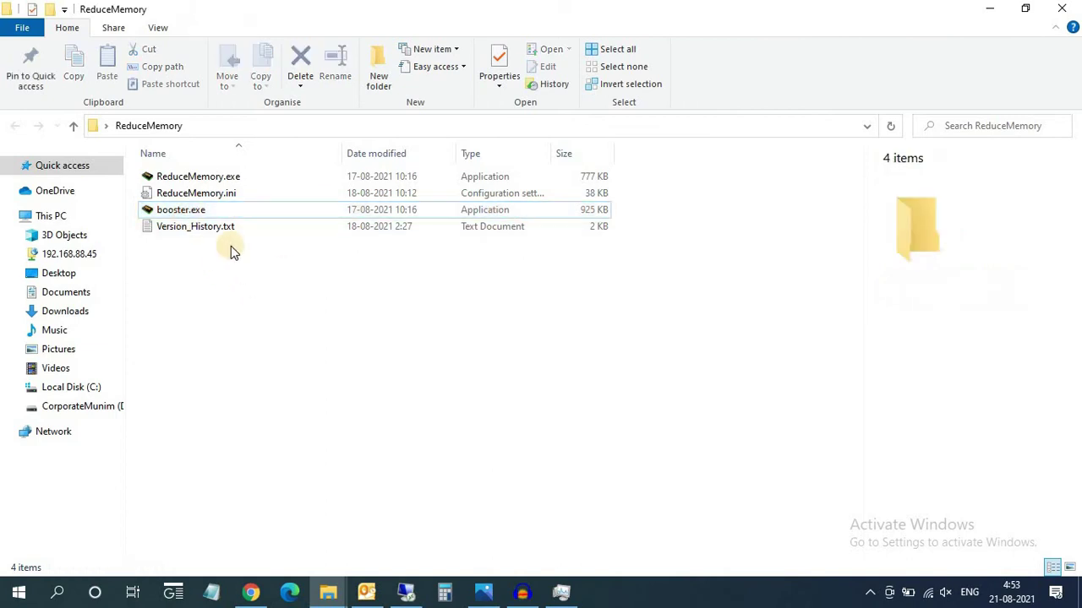
# Copy booster.exe and open the C:\Windows\System32 folder in a second, maximized File Explorer window.
pyautogui.click(188, 217)
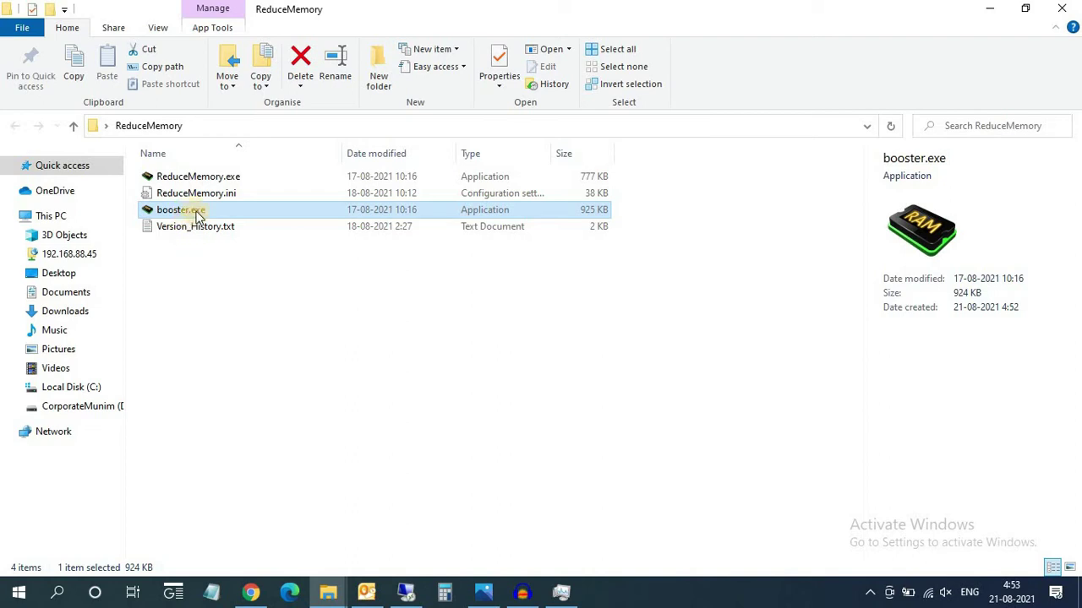
pyautogui.hotkey('ctrl', 'c')
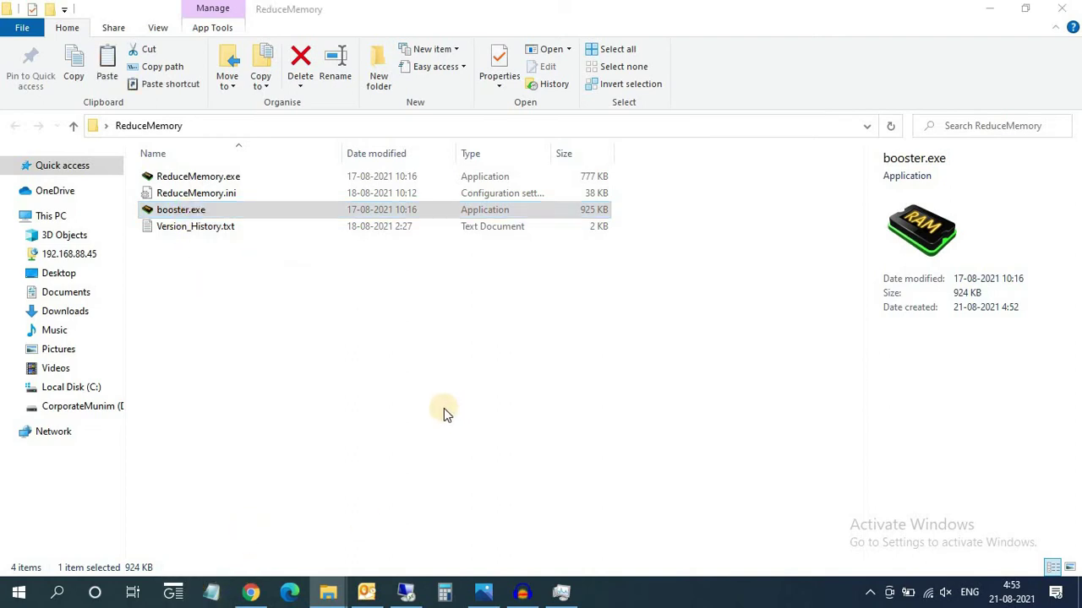
pyautogui.press('super+e')
pyautogui.click(741, 90)
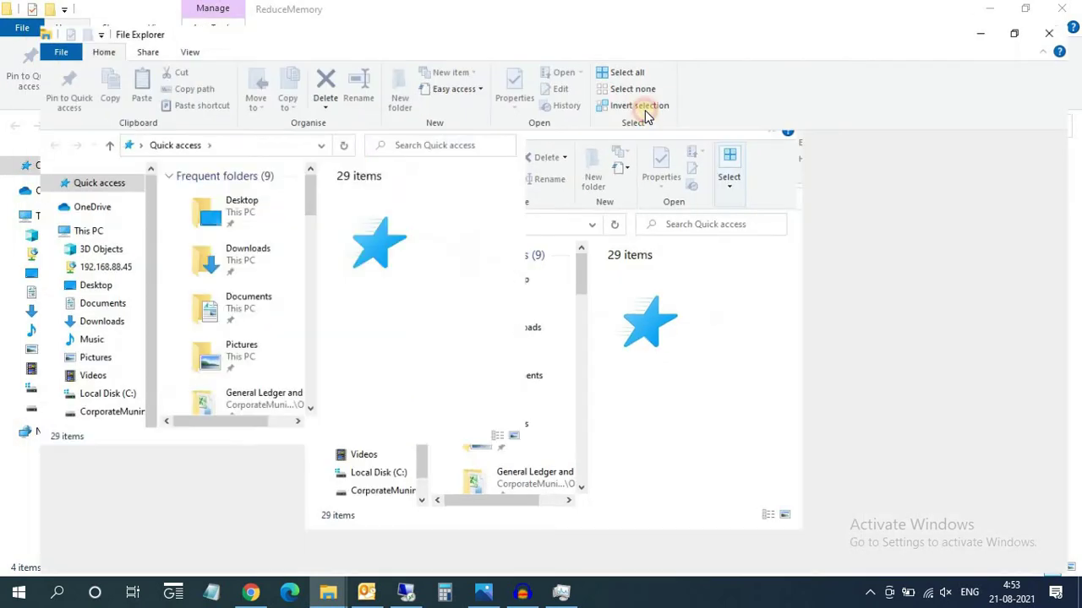
pyautogui.click(83, 392)
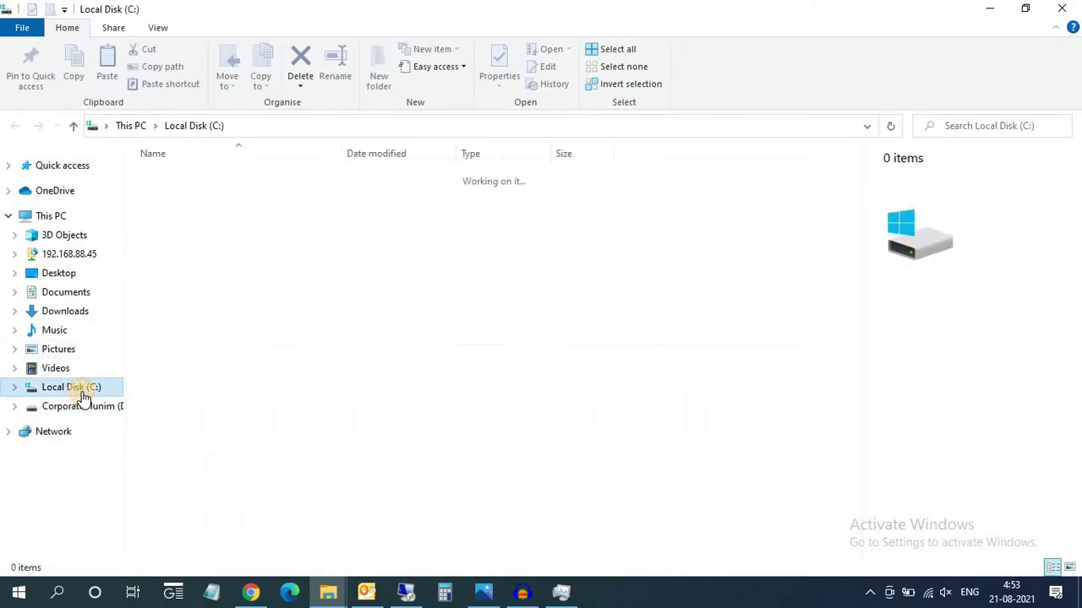
pyautogui.doubleClick(185, 361)
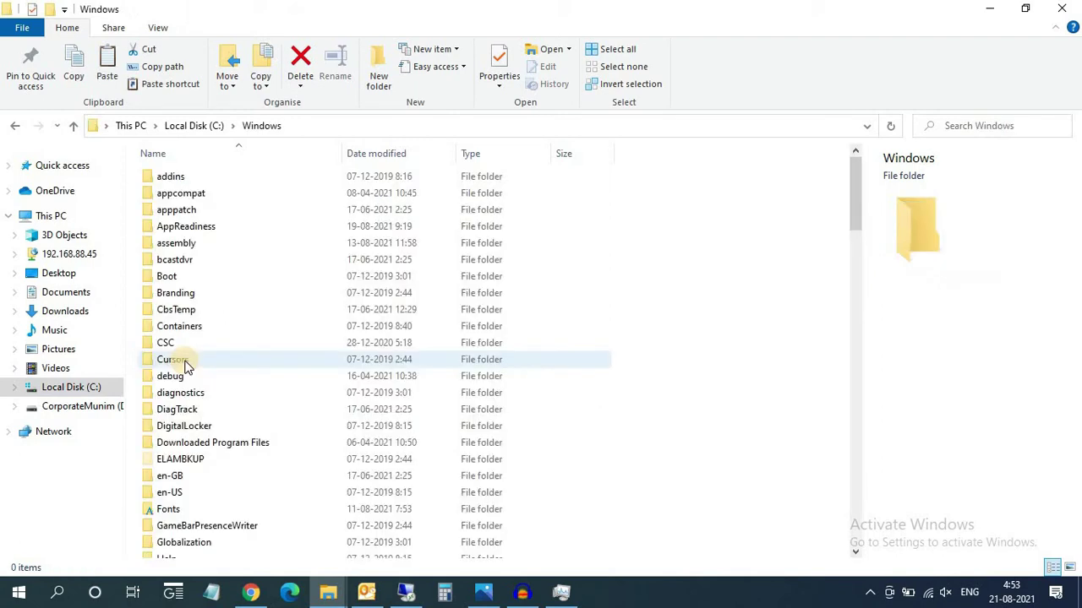
pyautogui.scroll(-12, 688, 395)
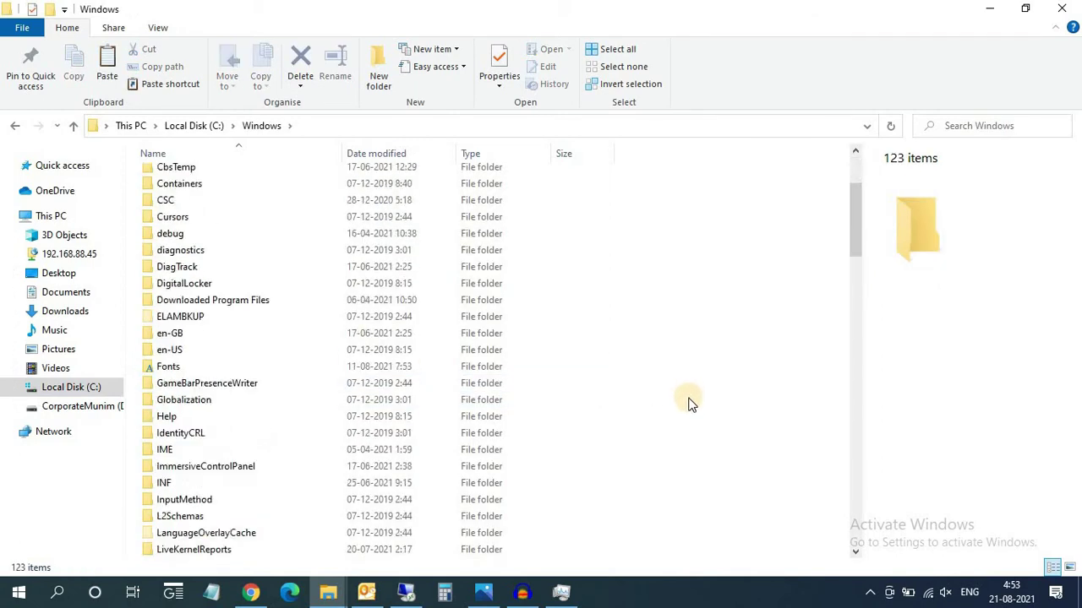
pyautogui.scroll(-9, 270, 431)
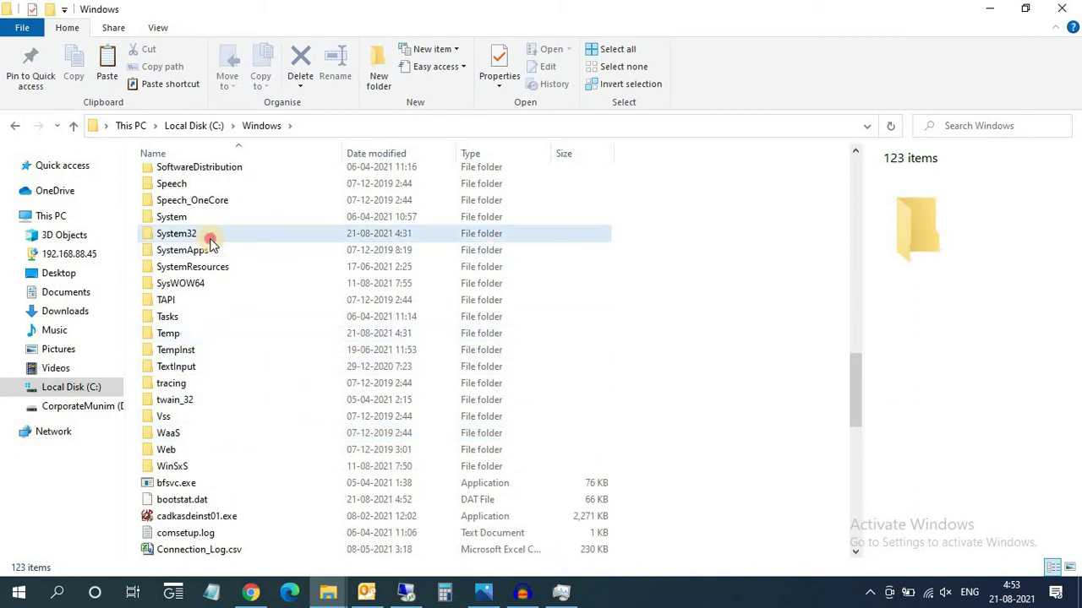
pyautogui.click(204, 239)
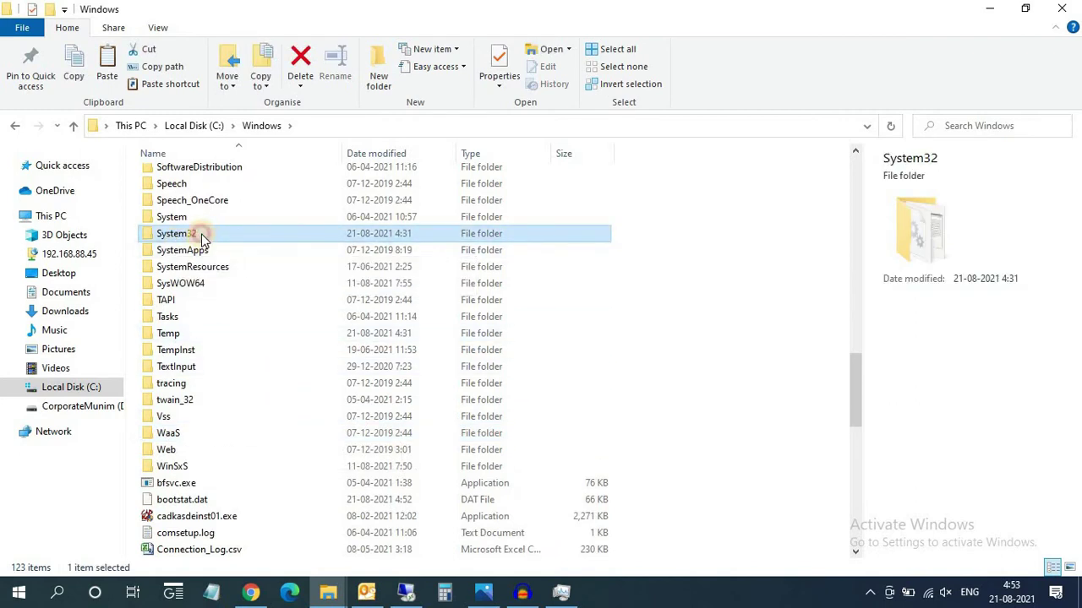
pyautogui.doubleClick(196, 235)
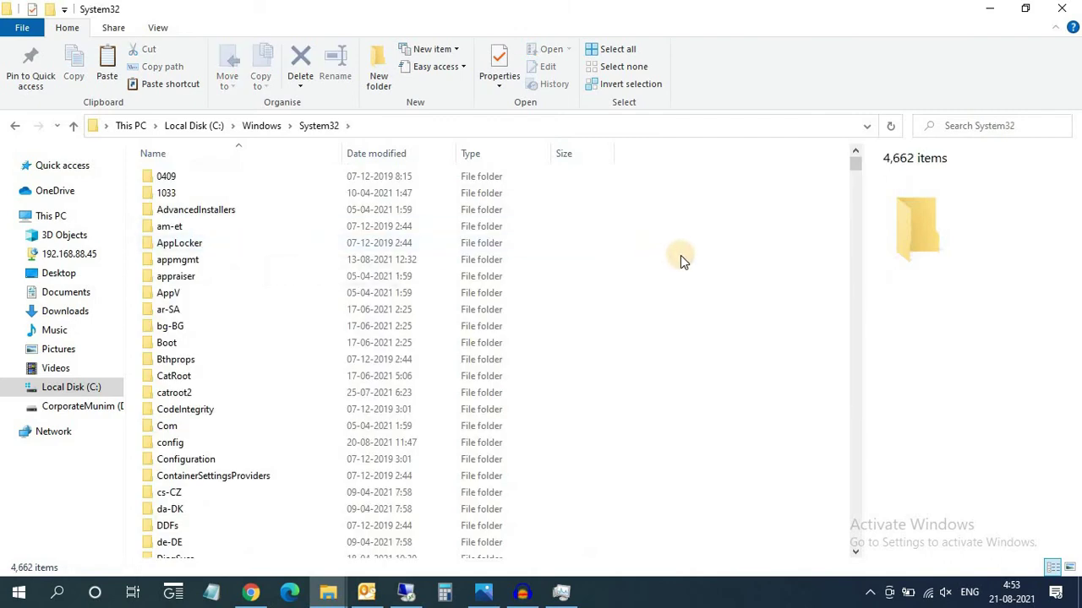
# Paste booster.exe into System32 with administrator permission and close the System32 window.
pyautogui.hotkey('ctrl', 'v')
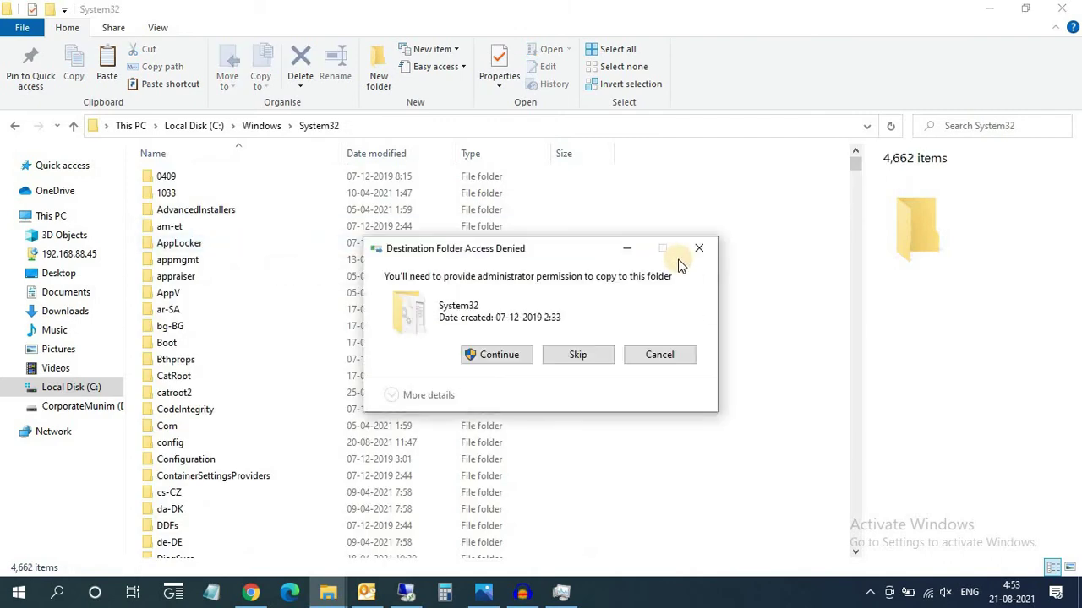
pyautogui.click(498, 356)
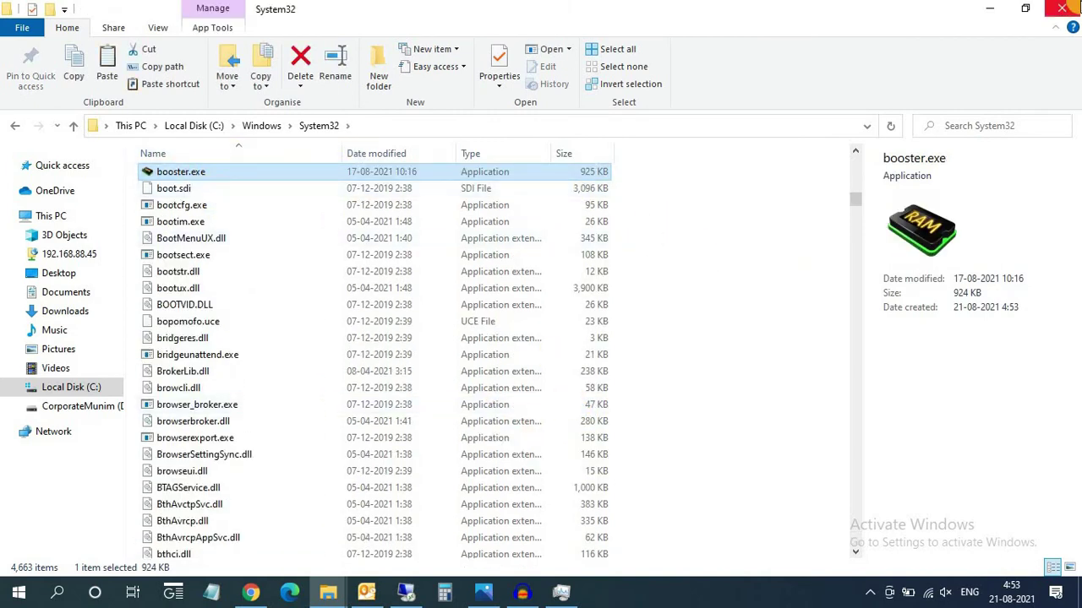
pyautogui.click(1073, 7)
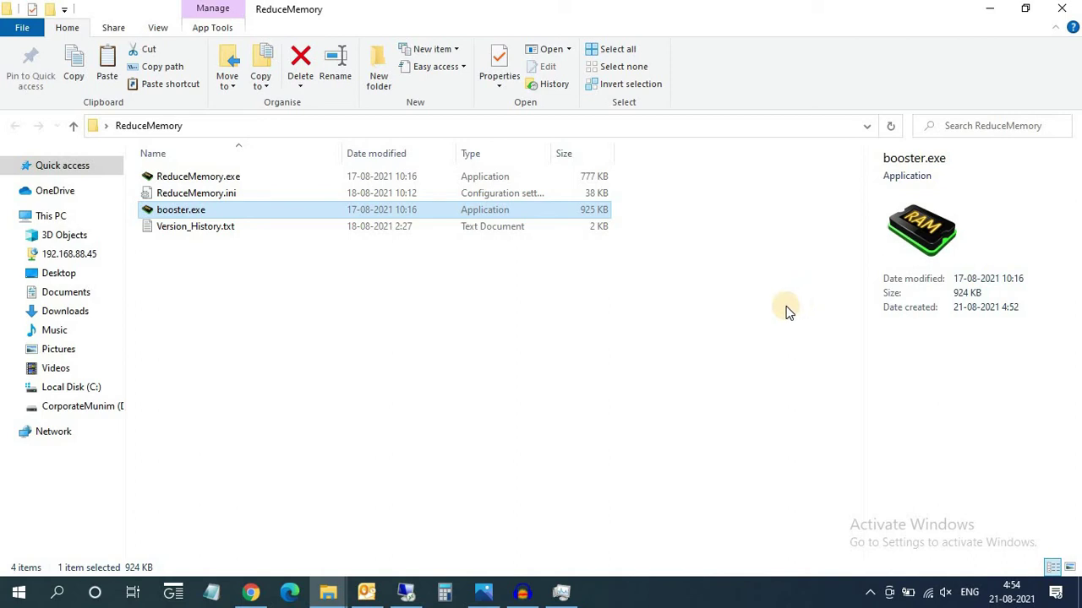
# Launch booster from the Run dialog and minimize the ReduceMemory folder window.
pyautogui.press('super+r')
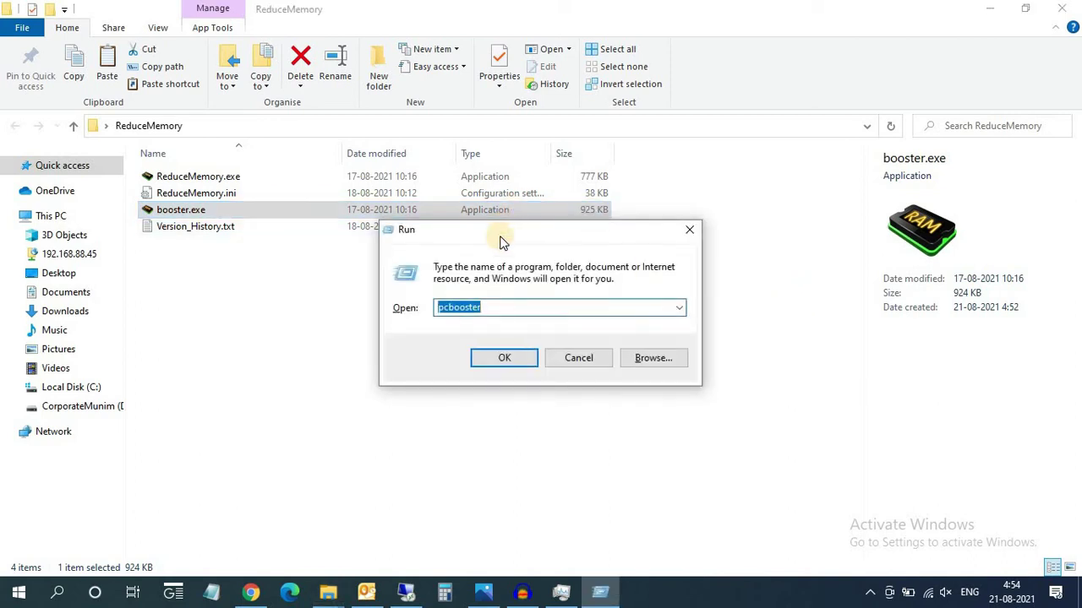
pyautogui.moveTo(499, 238); pyautogui.dragTo(393, 267)
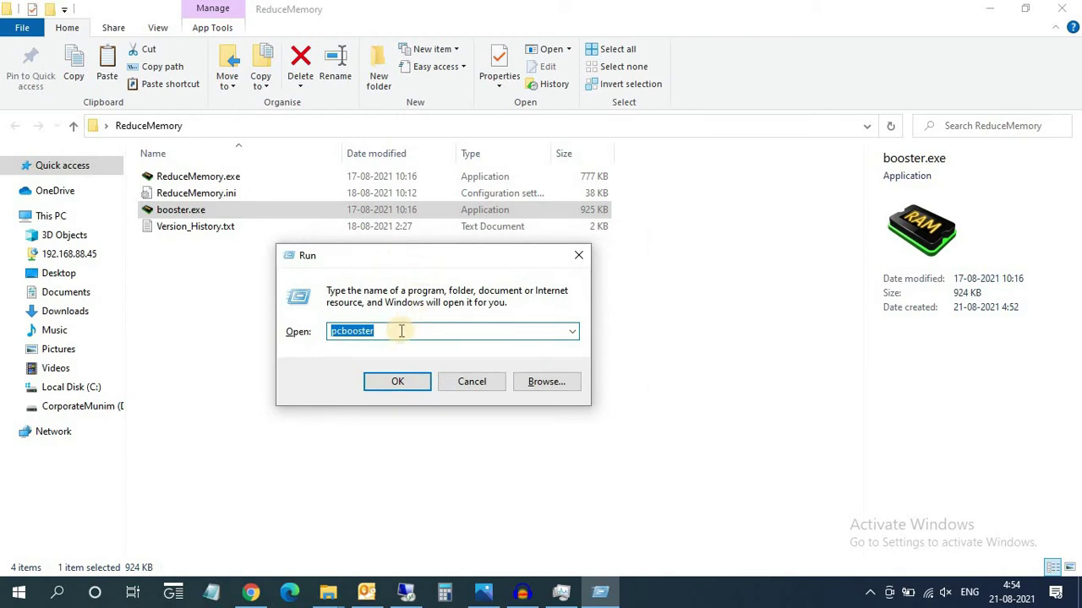
pyautogui.click(356, 330)
pyautogui.moveTo(342, 331); pyautogui.dragTo(308, 336)
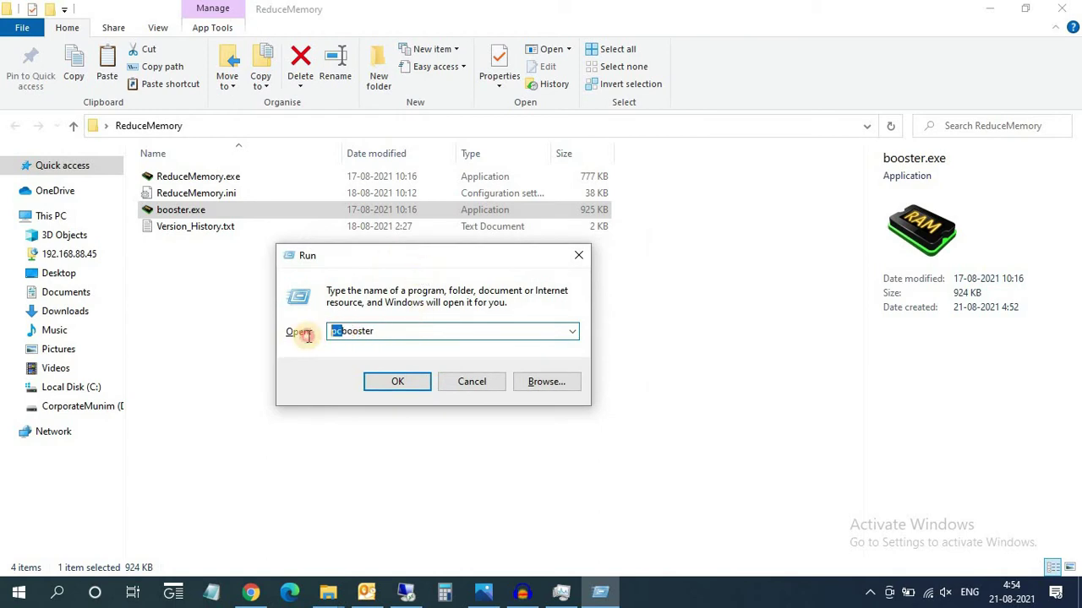
pyautogui.press('BackSpace')
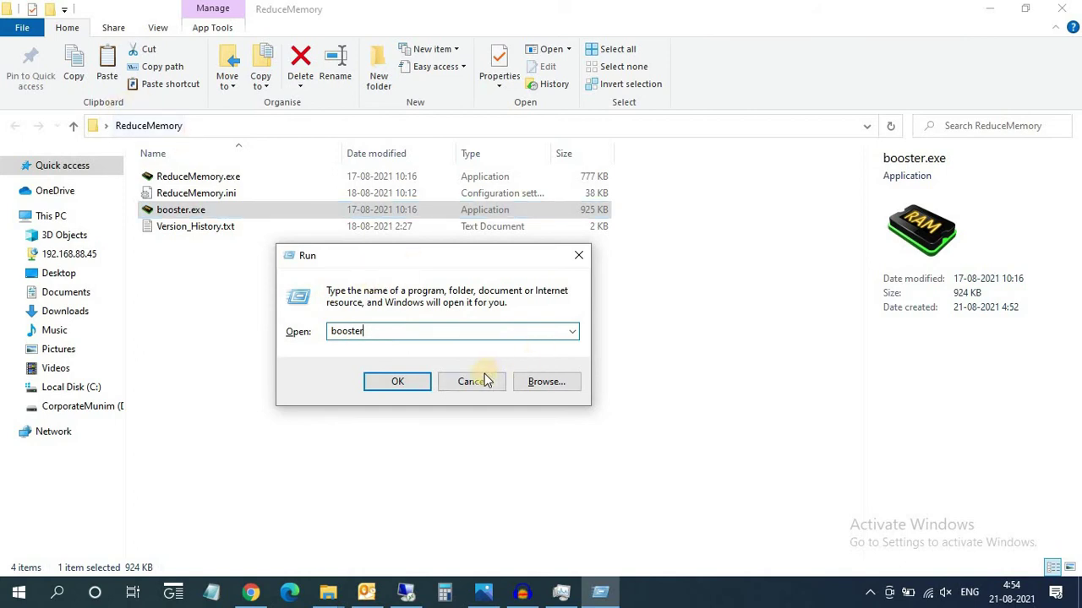
pyautogui.click(397, 382)
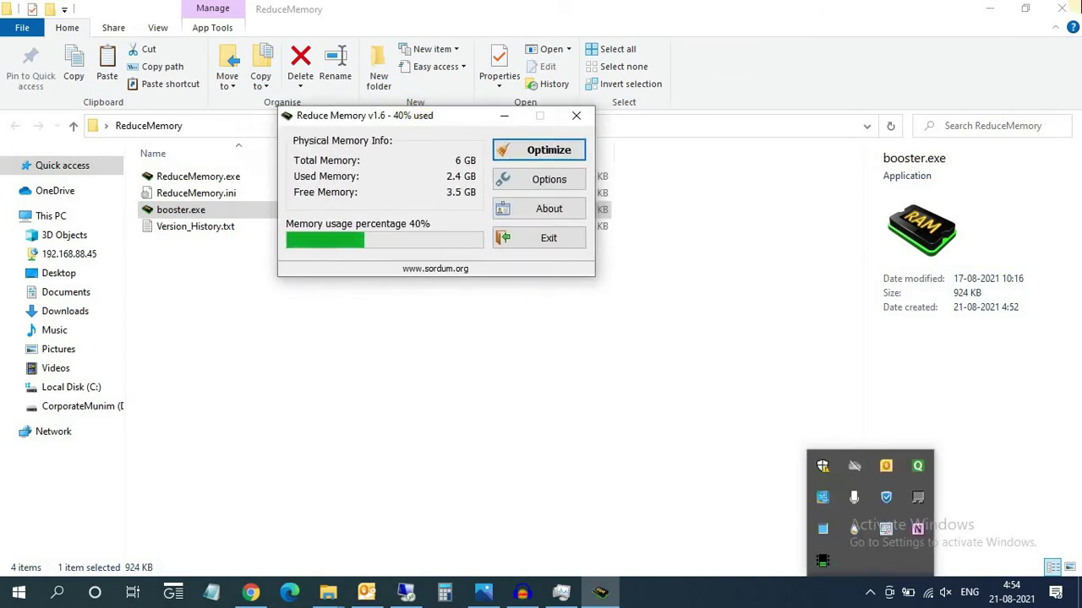
pyautogui.click(987, 8)
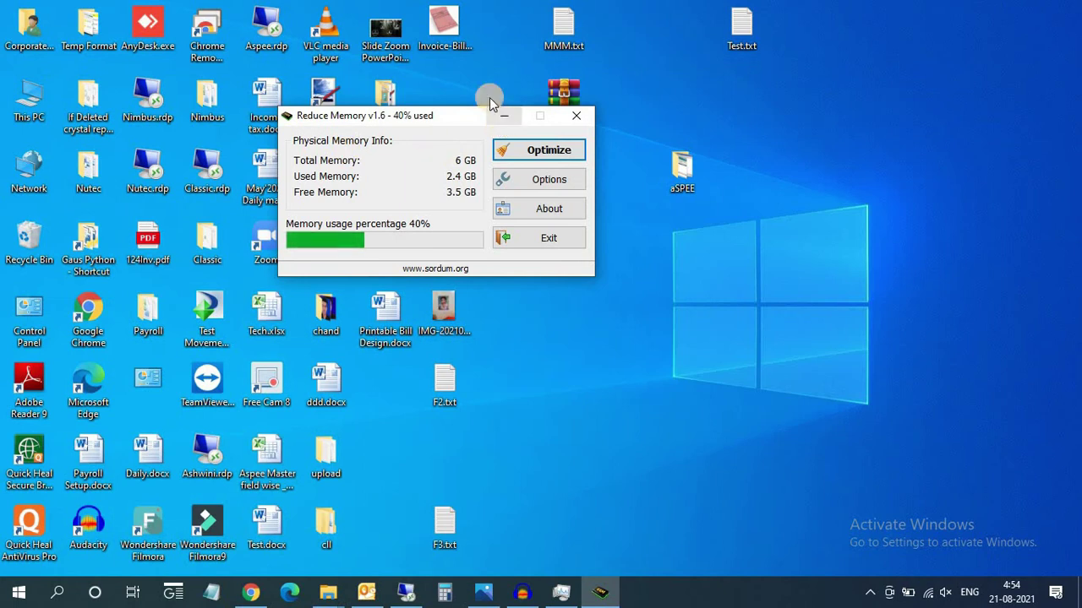
# Open Reduce Memory's options, turn off automatic start at Windows startup, and place the options window beside the main window.
pyautogui.moveTo(440, 121)
pyautogui.mouseDown()
pyautogui.moveTo(471, 121)
pyautogui.moveTo(442, 106)
pyautogui.mouseUp()
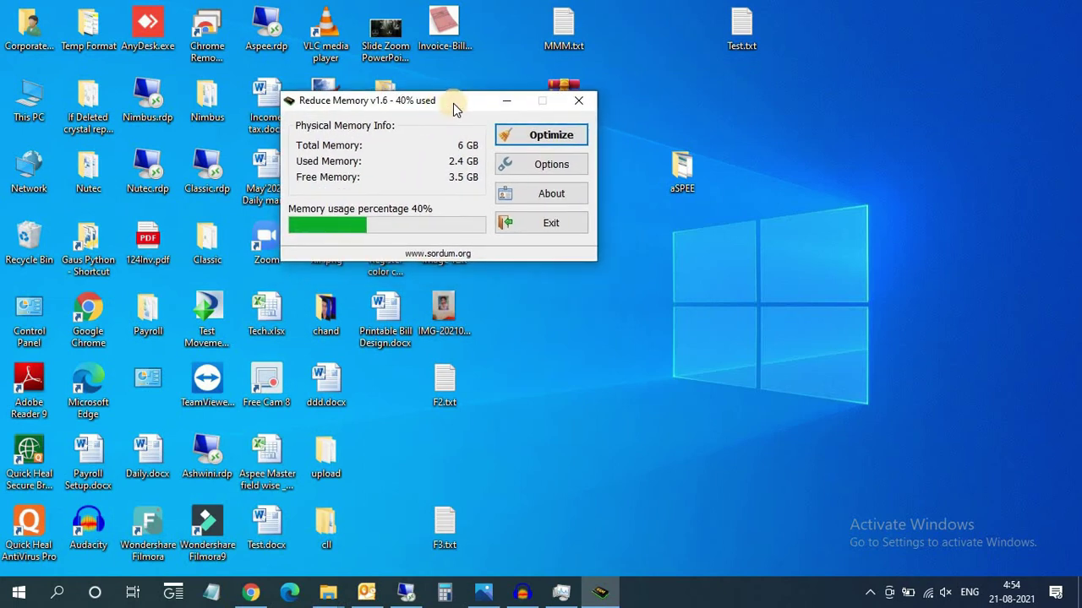
pyautogui.click(543, 168)
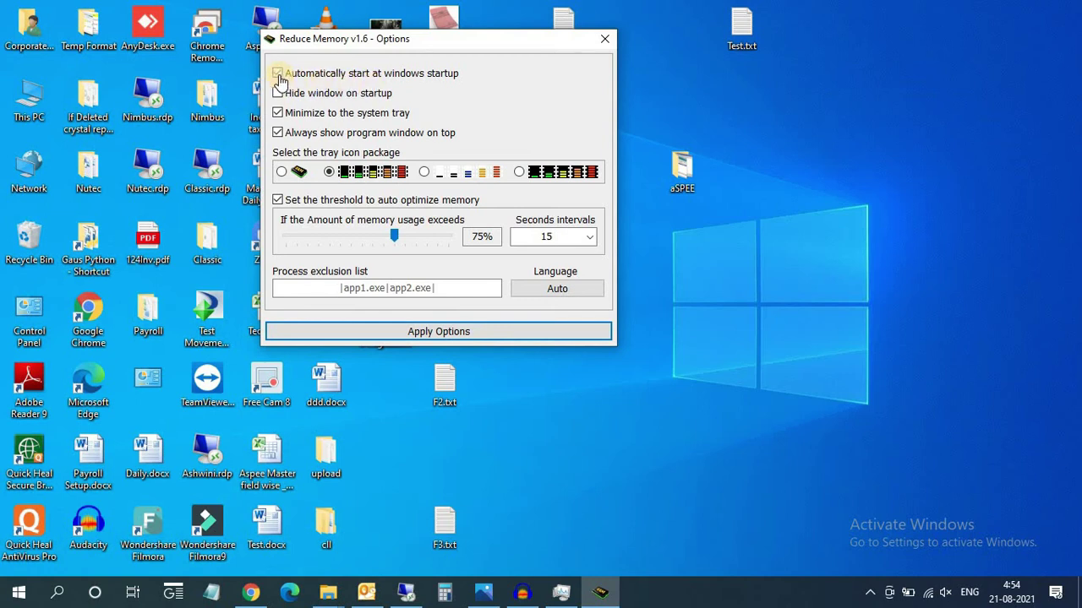
pyautogui.click(279, 76)
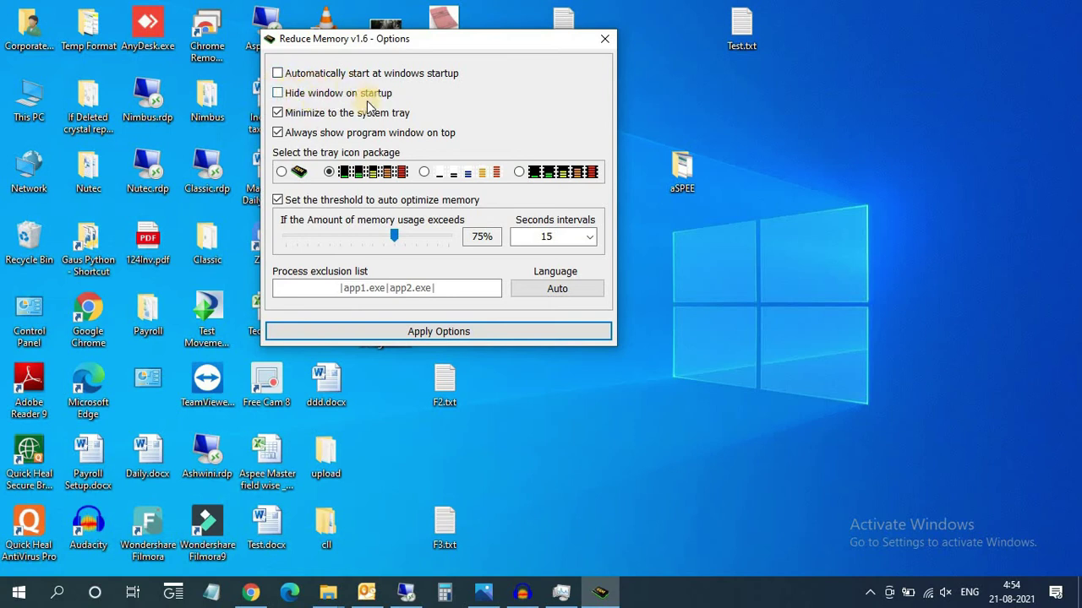
pyautogui.moveTo(392, 36); pyautogui.dragTo(715, 31)
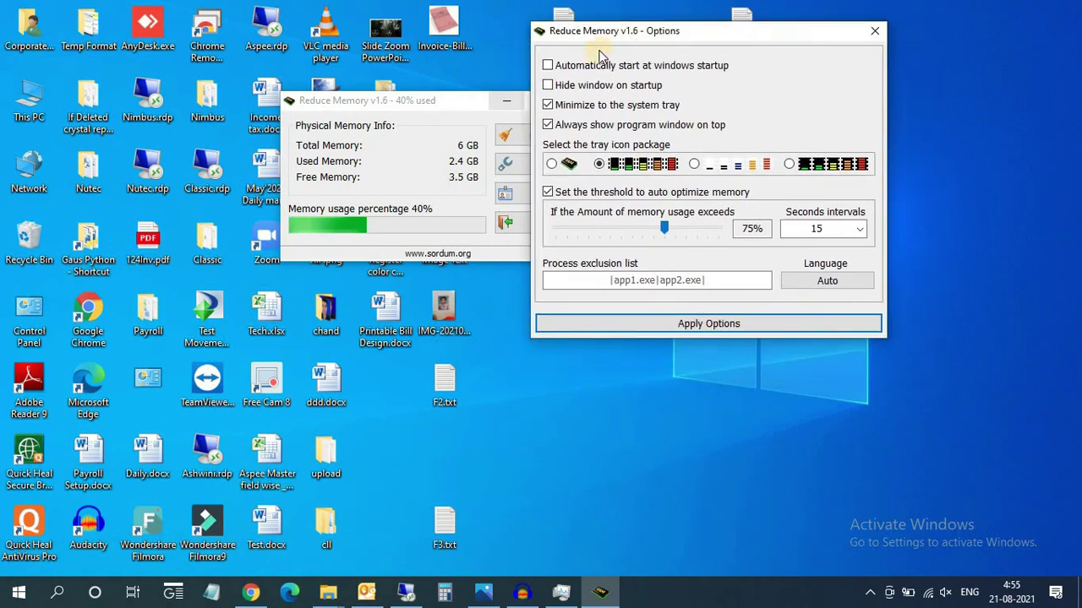
pyautogui.click(549, 88)
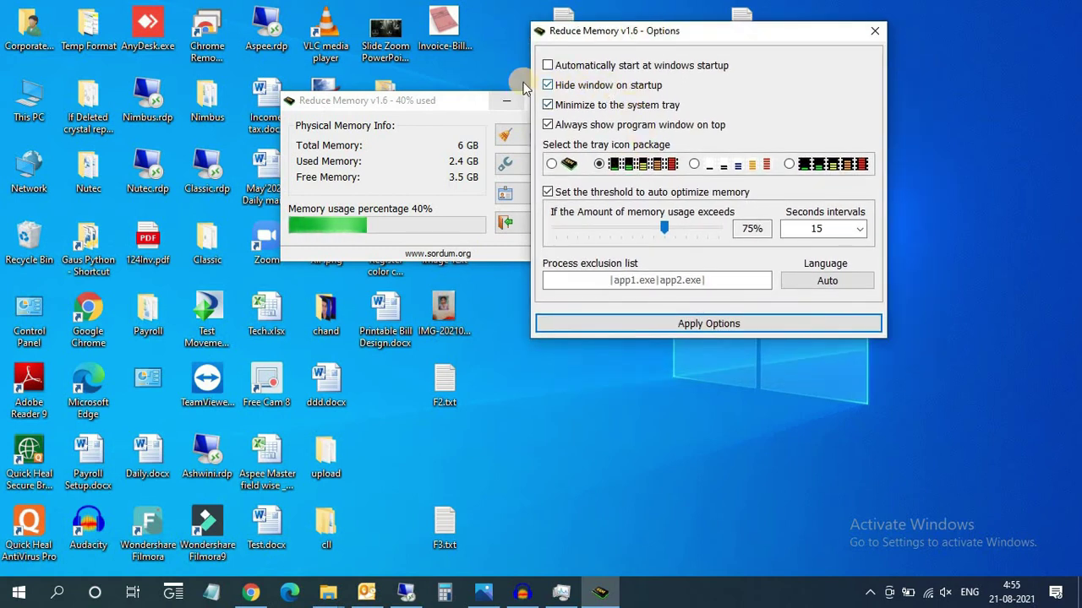
pyautogui.click(549, 85)
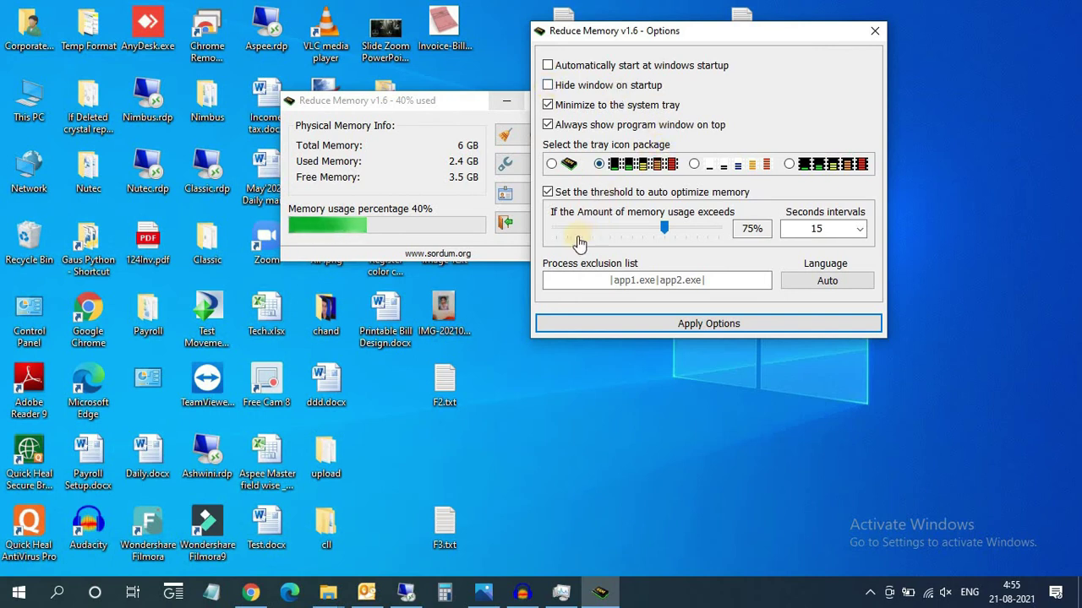
# Check Reduce Memory's icon in the system tray, try the other tray icon packages, and choose the single memory-chip icon.
pyautogui.click(599, 163)
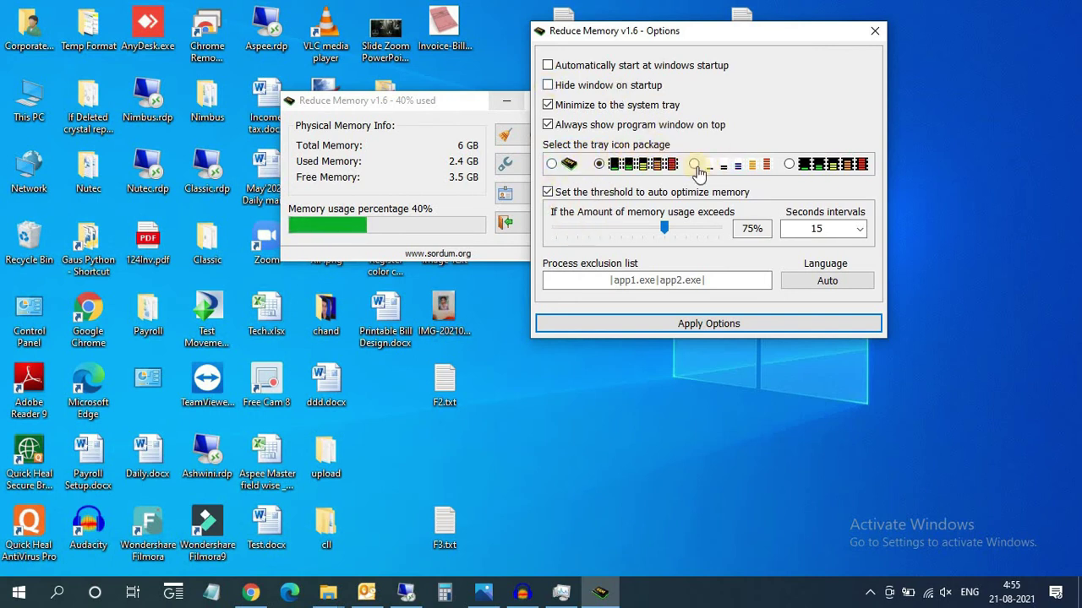
pyautogui.click(870, 592)
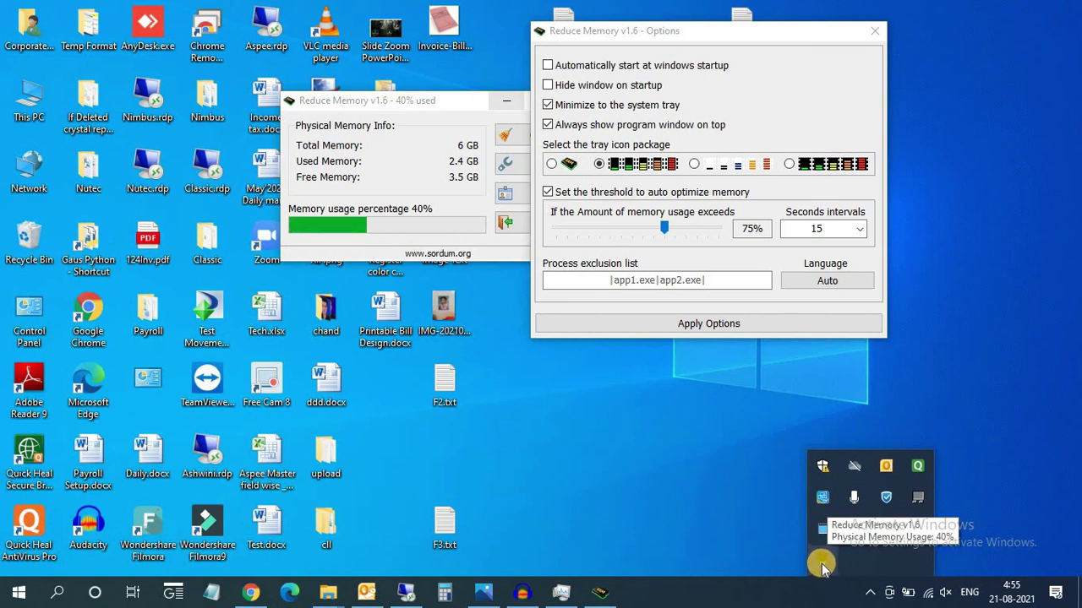
pyautogui.click(694, 164)
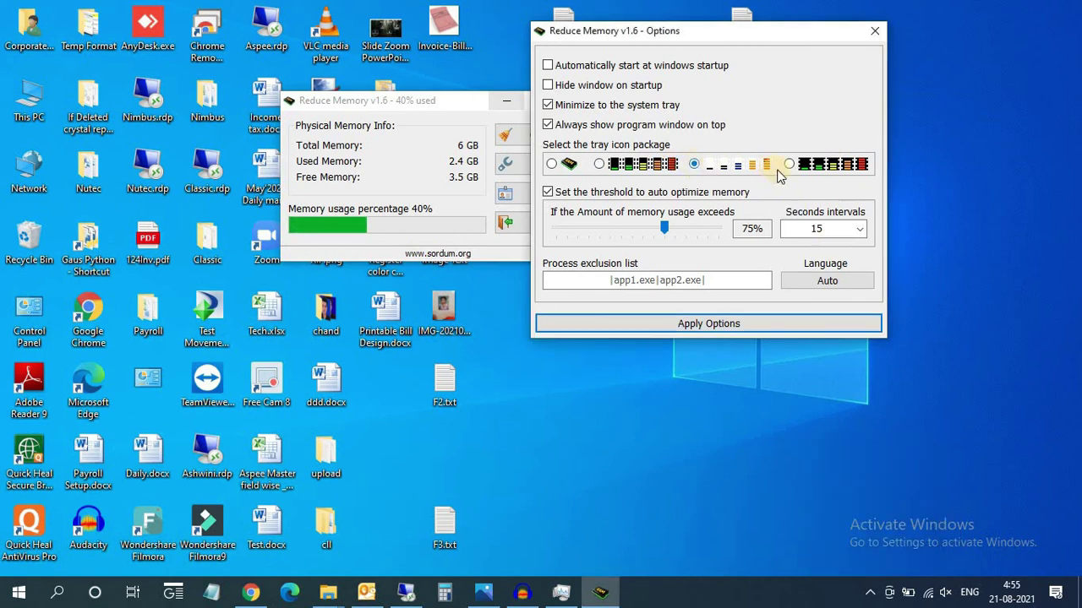
pyautogui.click(787, 165)
pyautogui.click(598, 165)
pyautogui.click(550, 165)
# Set the auto-optimize memory usage threshold to 80%, keeping the threshold option enabled, and apply the options.
pyautogui.click(547, 193)
pyautogui.click(548, 193)
pyautogui.moveTo(668, 235)
pyautogui.mouseDown()
pyautogui.moveTo(681, 235)
pyautogui.moveTo(668, 242)
pyautogui.mouseUp()
pyautogui.click(701, 332)
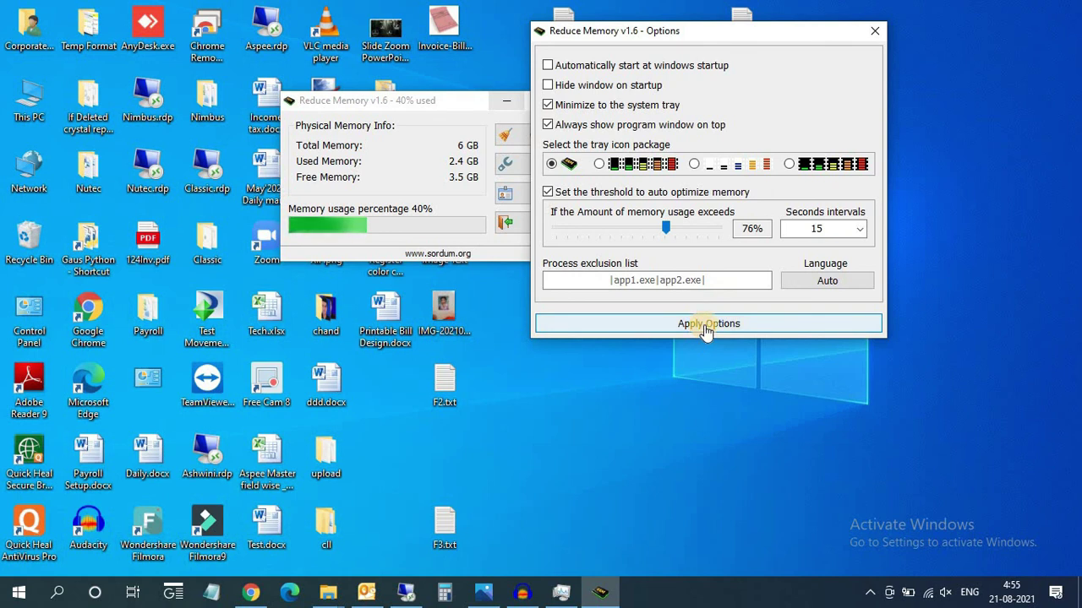
pyautogui.moveTo(667, 229); pyautogui.dragTo(682, 234)
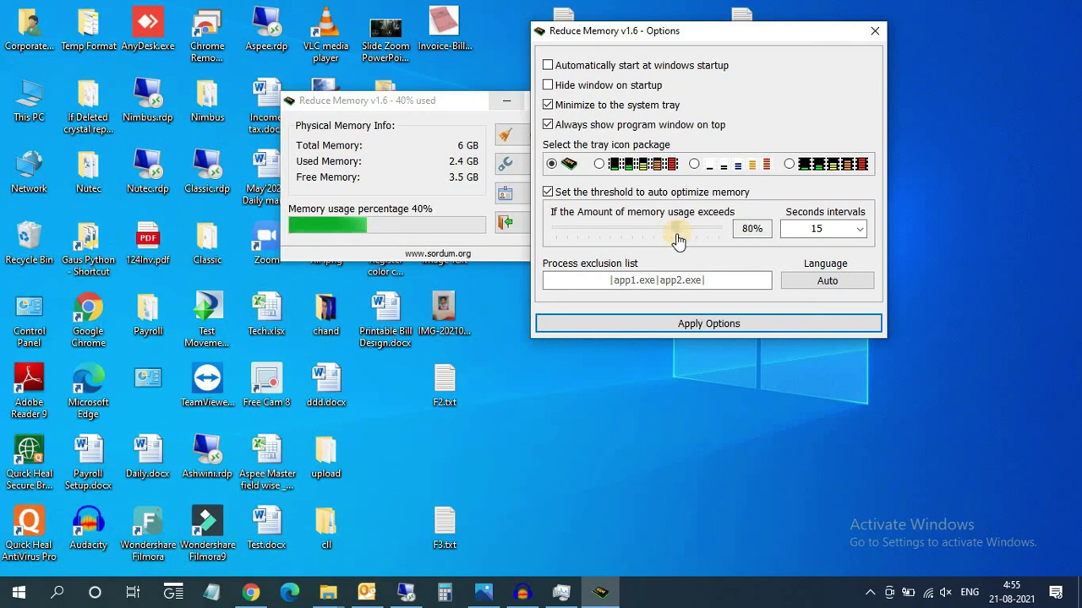
pyautogui.click(724, 321)
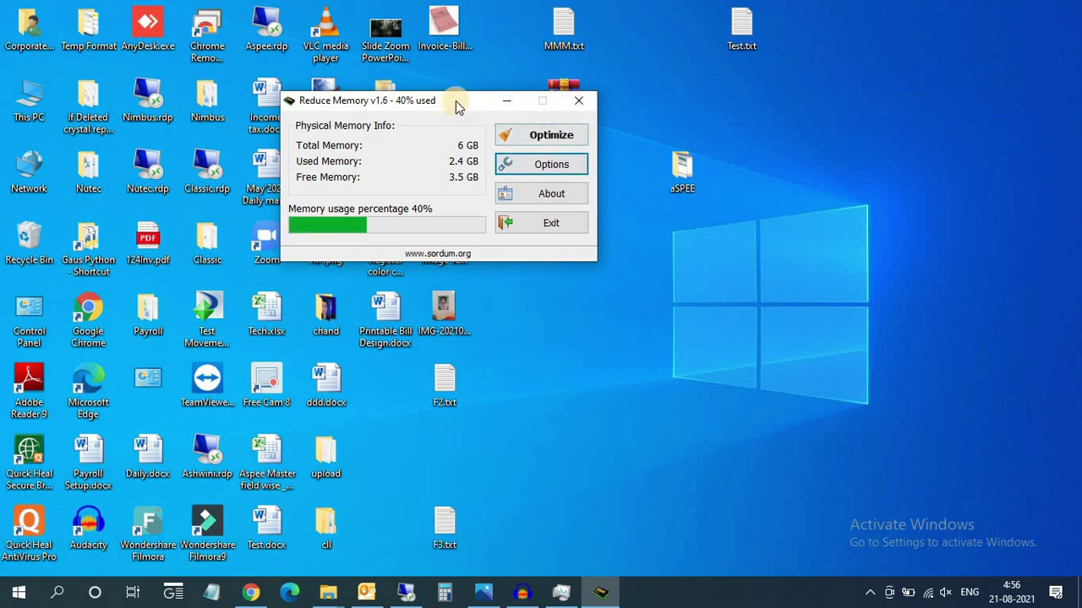
# Optimize the memory with Reduce Memory, and repeat the optimization with Task Manager's memory readings shown beside it.
pyautogui.moveTo(456, 100); pyautogui.dragTo(499, 90)
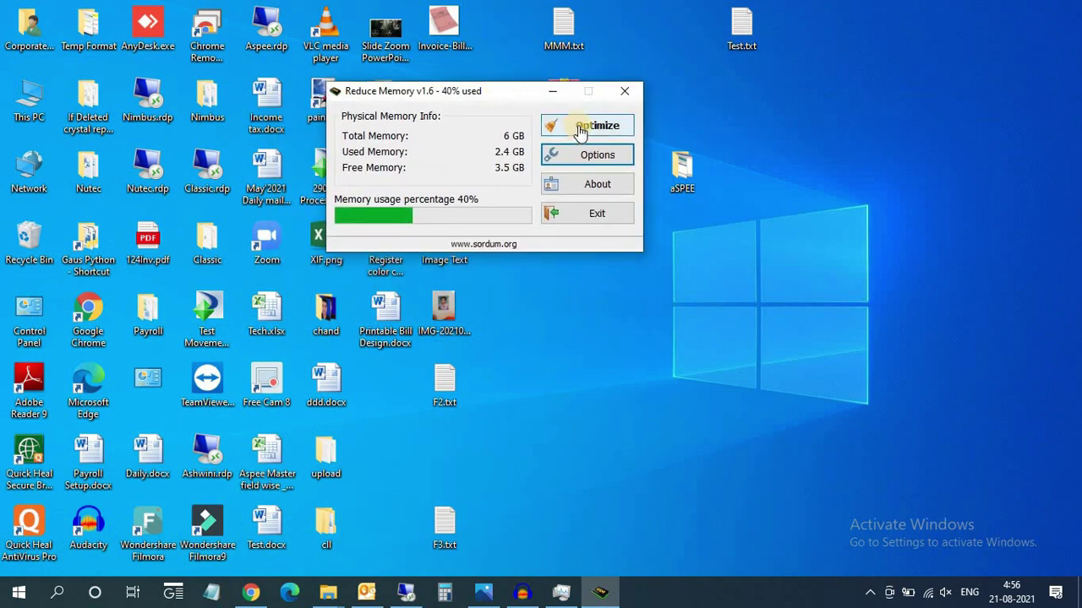
pyautogui.click(610, 125)
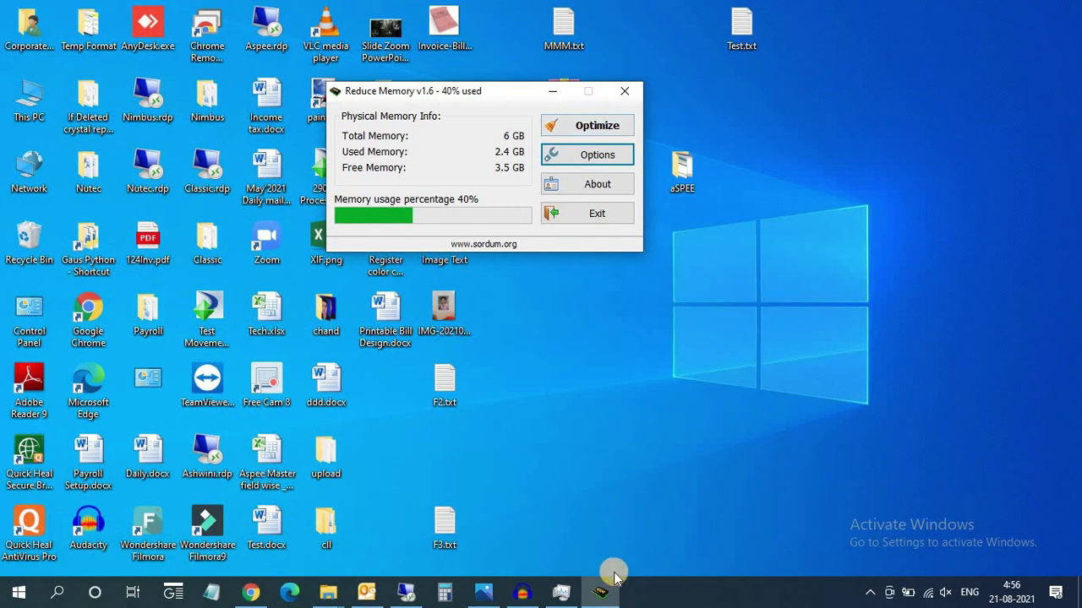
pyautogui.click(572, 598)
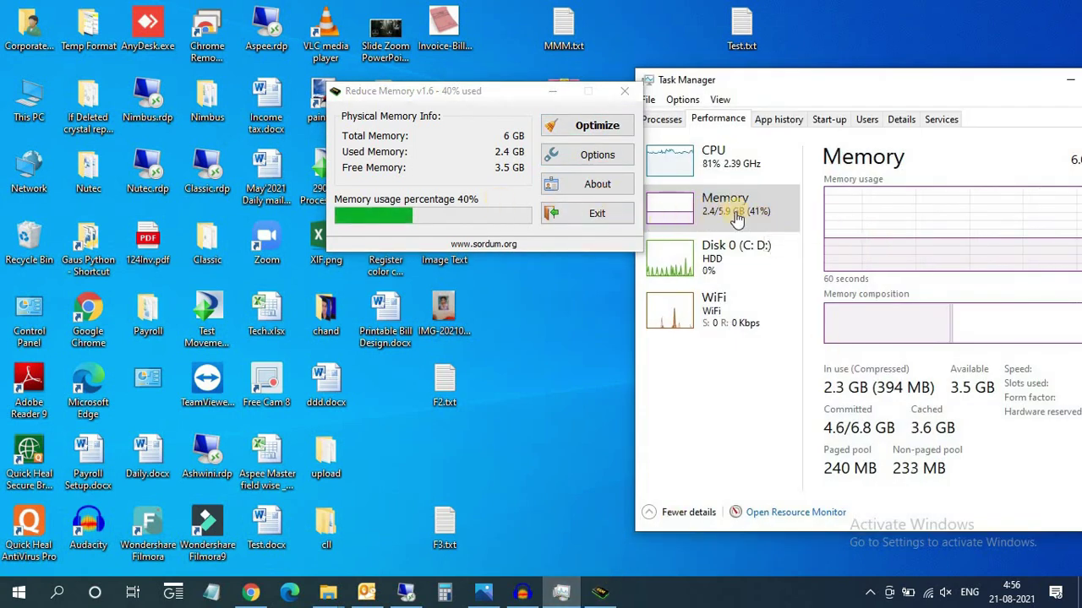
pyautogui.click(600, 127)
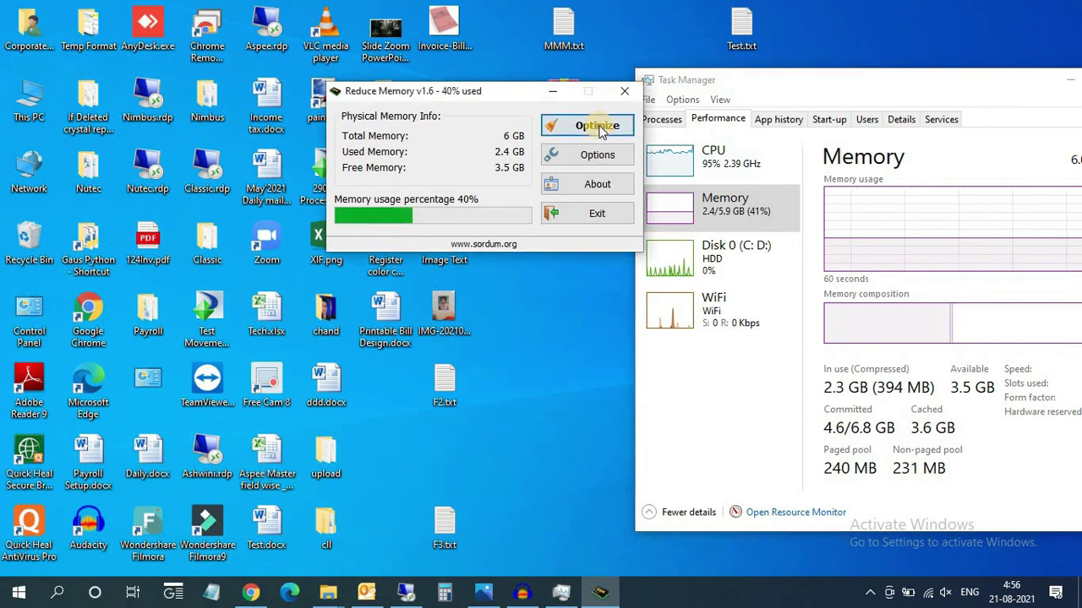